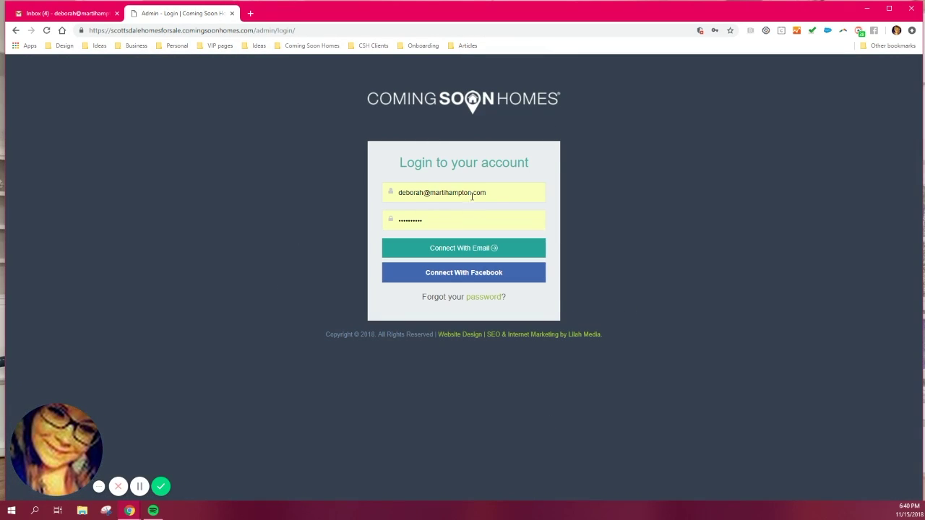
Log in with the prefilled email and password to reach the admin dashboard
{"action": "left_click", "coordinate": [442, 248]}
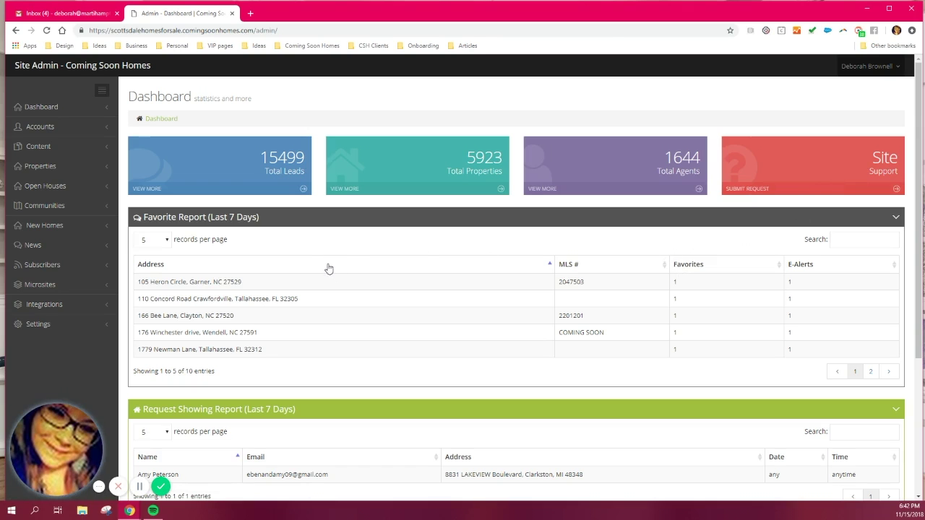
{"action": "scroll", "coordinate": [326, 265], "scroll_direction": "down", "scroll_amount": 1}
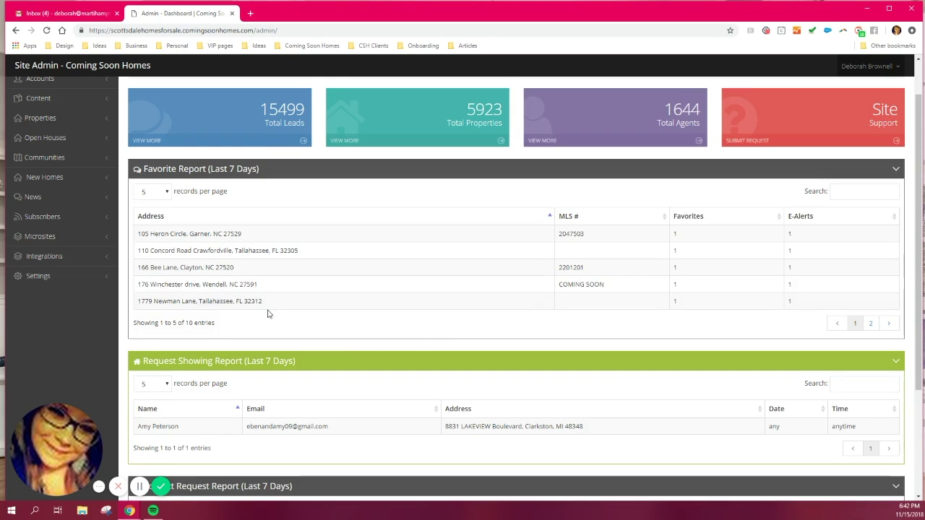
{"action": "scroll", "coordinate": [268, 314], "scroll_direction": "down", "scroll_amount": 2}
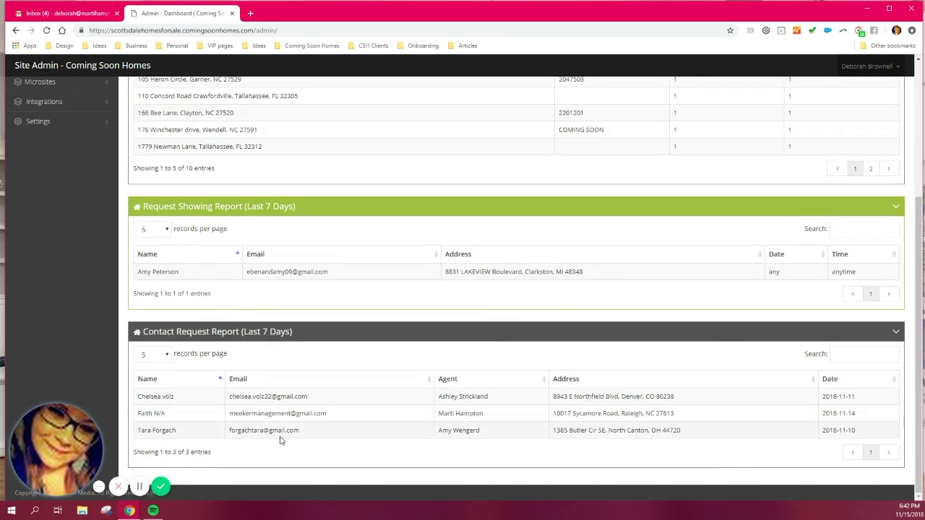
{"action": "scroll", "coordinate": [327, 394], "scroll_direction": "up", "scroll_amount": 3}
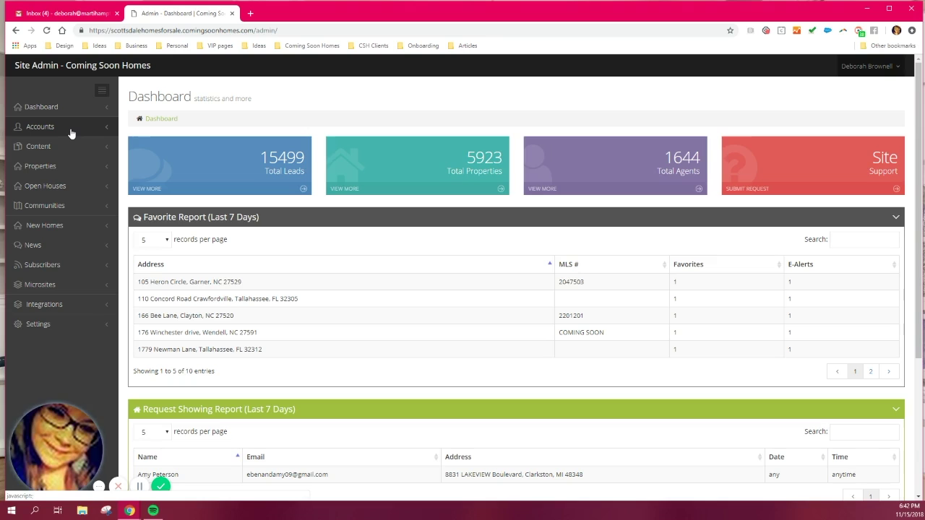
Open the first agent's Edit page from the Accounts > Agents list
{"action": "left_click", "coordinate": [71, 130]}
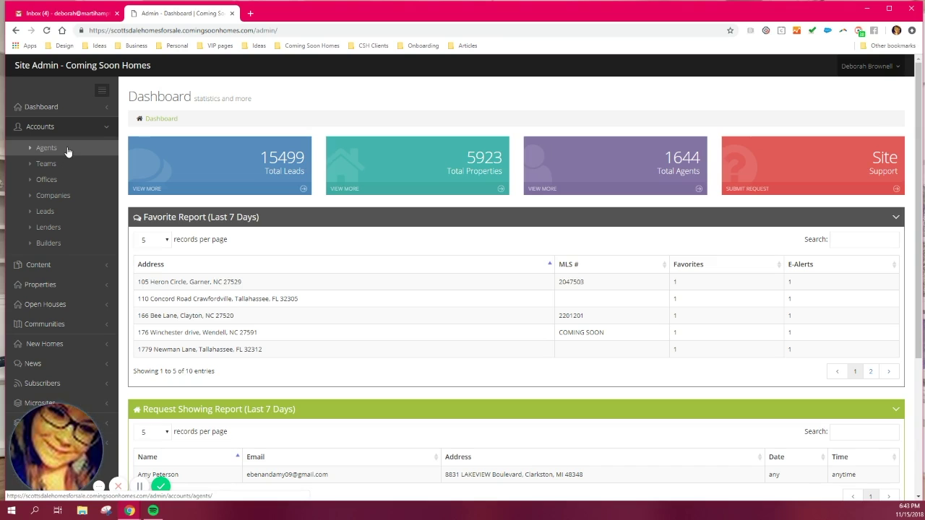
{"action": "left_click", "coordinate": [45, 148]}
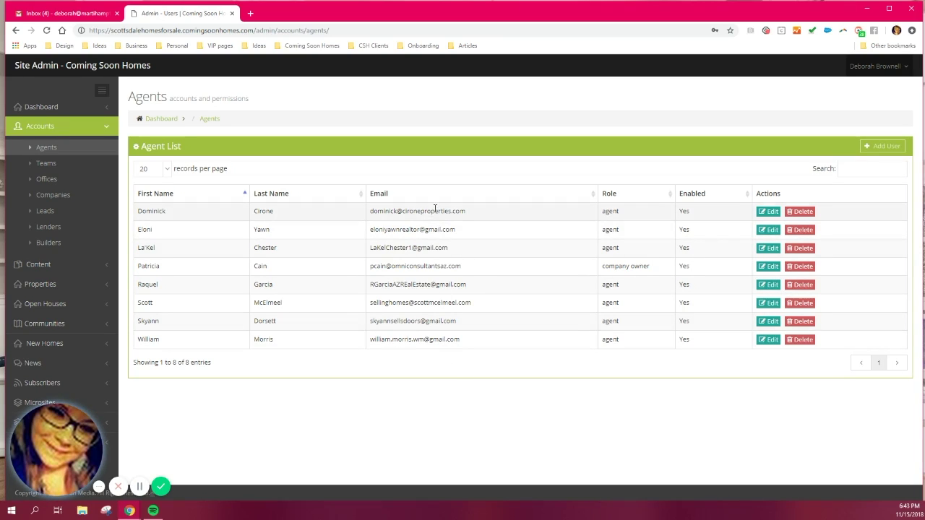
{"action": "left_click", "coordinate": [770, 214]}
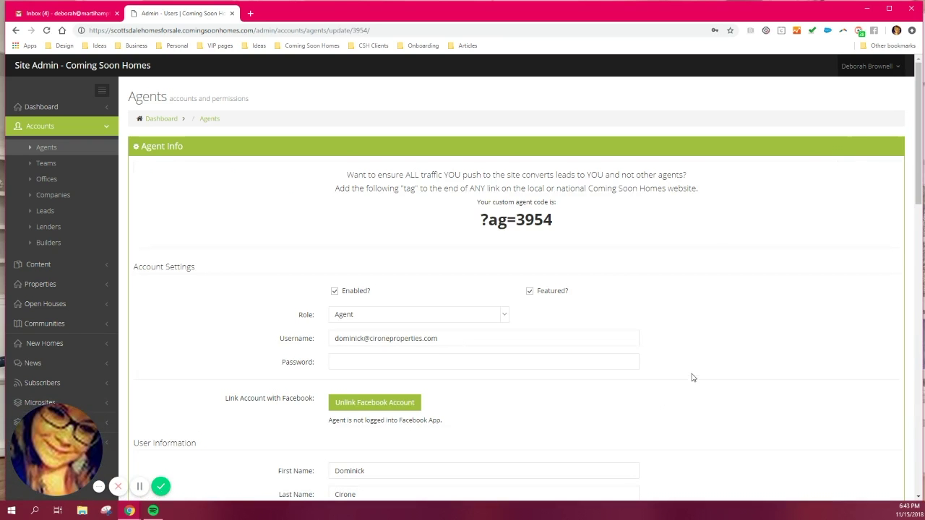
Select the custom agent code at the top of the Agent Info form
{"action": "scroll", "coordinate": [390, 405], "scroll_direction": "down", "scroll_amount": 10}
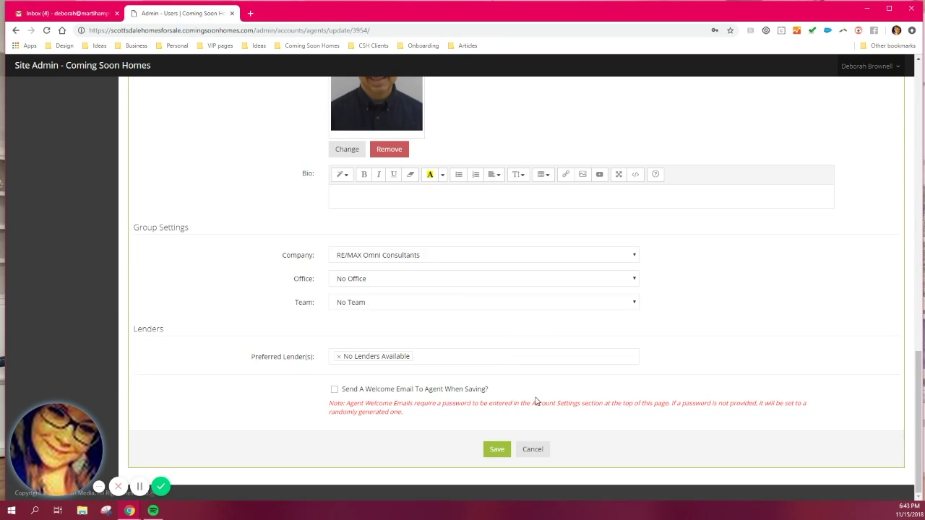
{"action": "scroll", "coordinate": [538, 401], "scroll_direction": "up", "scroll_amount": 4}
{"action": "scroll", "coordinate": [538, 400], "scroll_direction": "up", "scroll_amount": 8}
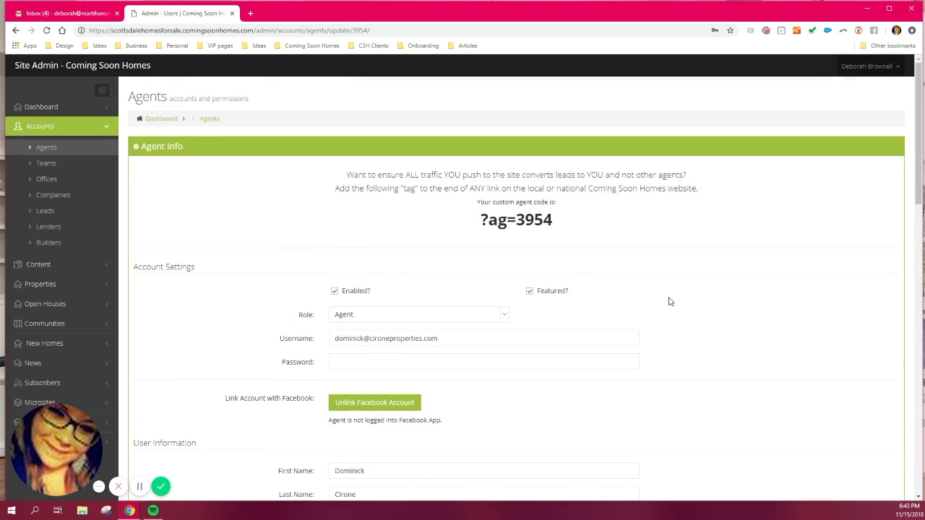
{"action": "scroll", "coordinate": [553, 430], "scroll_direction": "down", "scroll_amount": 7}
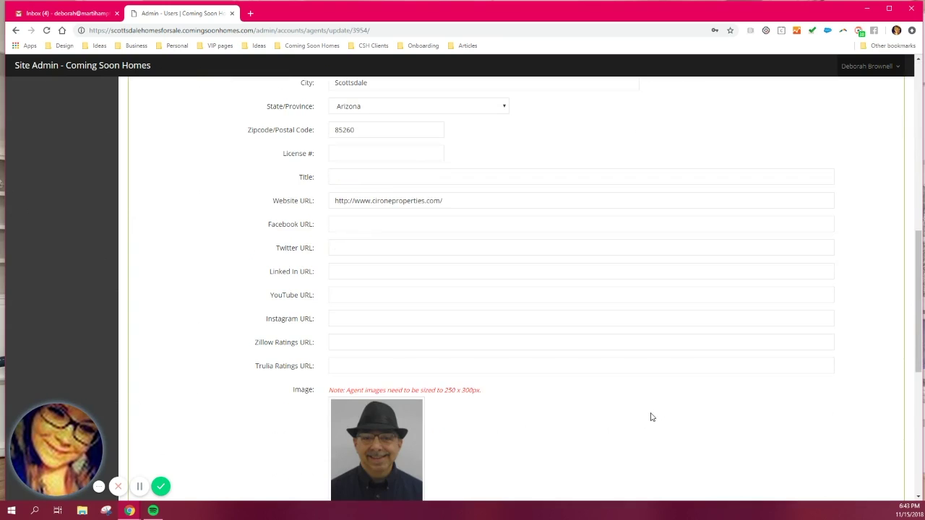
{"action": "scroll", "coordinate": [650, 414], "scroll_direction": "up", "scroll_amount": 4}
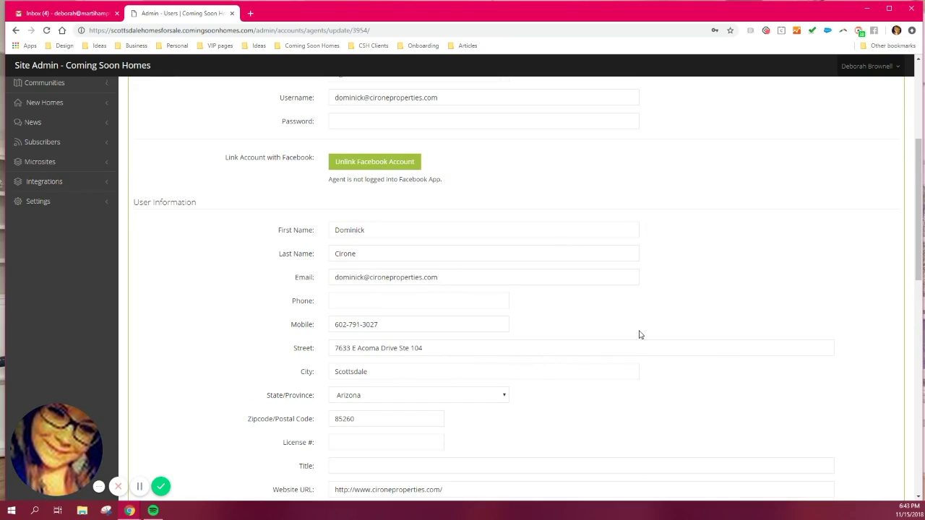
{"action": "scroll", "coordinate": [639, 335], "scroll_direction": "up", "scroll_amount": 4}
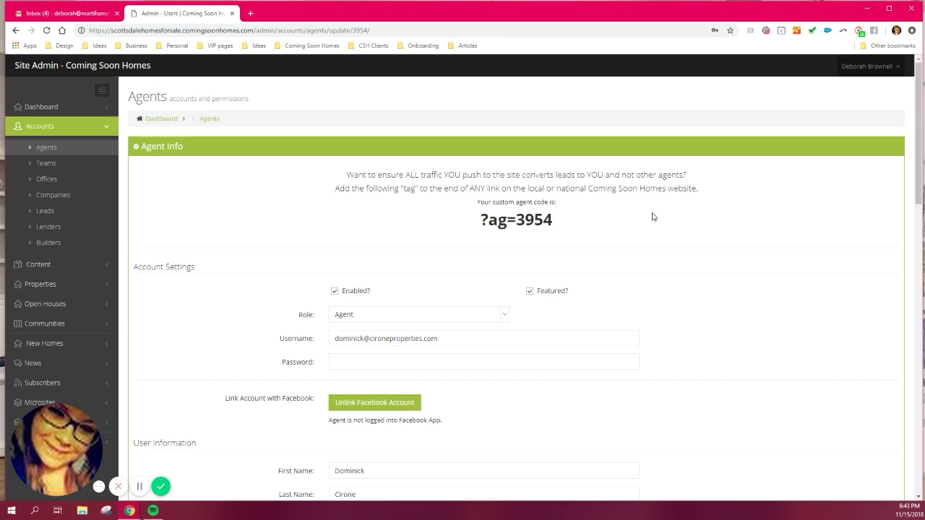
{"action": "left_click_drag", "start_coordinate": [339, 175], "coordinate": [562, 219]}
{"action": "left_click", "coordinate": [572, 224]}
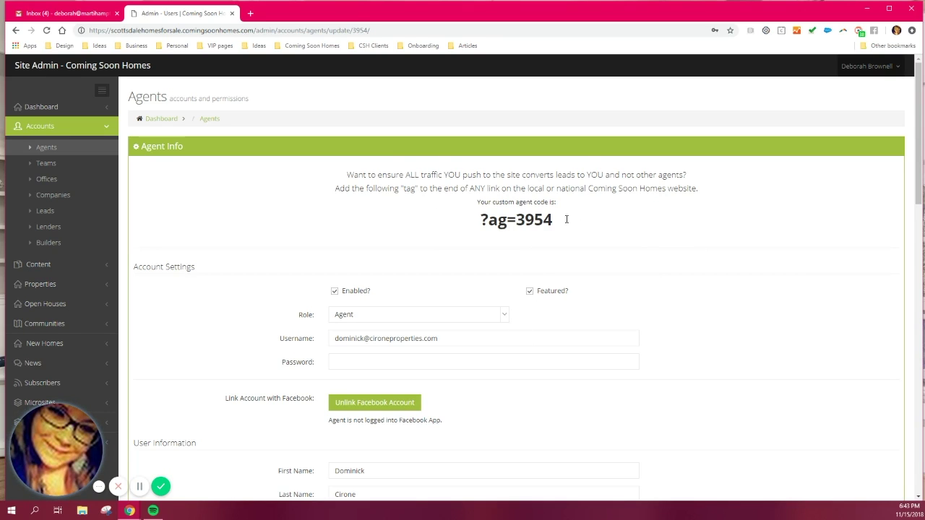
{"action": "left_click_drag", "start_coordinate": [567, 219], "coordinate": [460, 222]}
{"action": "left_click_drag", "start_coordinate": [553, 222], "coordinate": [471, 224]}
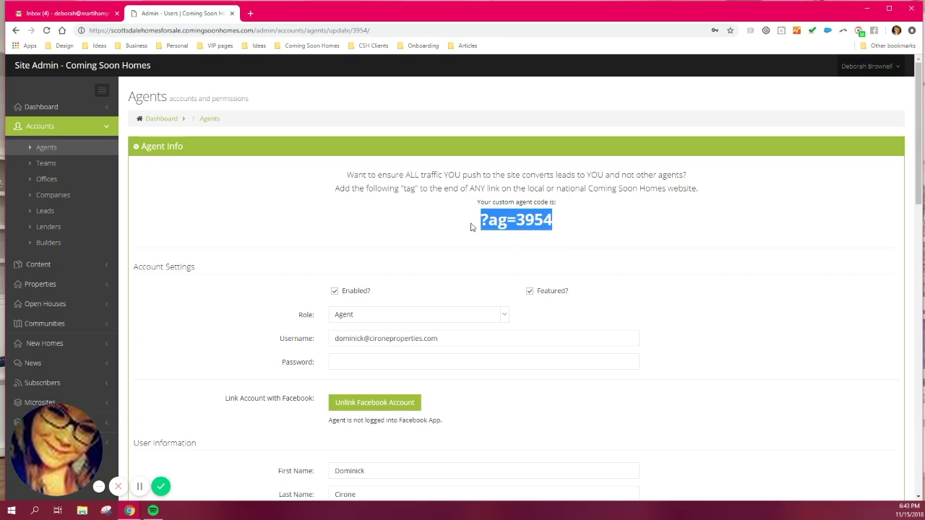
{"action": "left_click", "coordinate": [618, 268]}
{"action": "scroll", "coordinate": [629, 282], "scroll_direction": "down", "scroll_amount": 2}
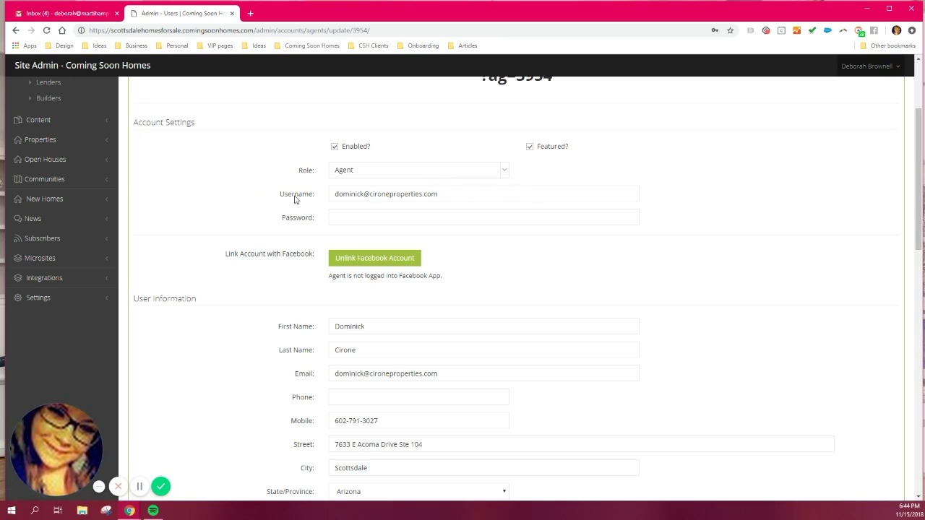
{"action": "left_click", "coordinate": [364, 222]}
{"action": "left_click", "coordinate": [302, 224]}
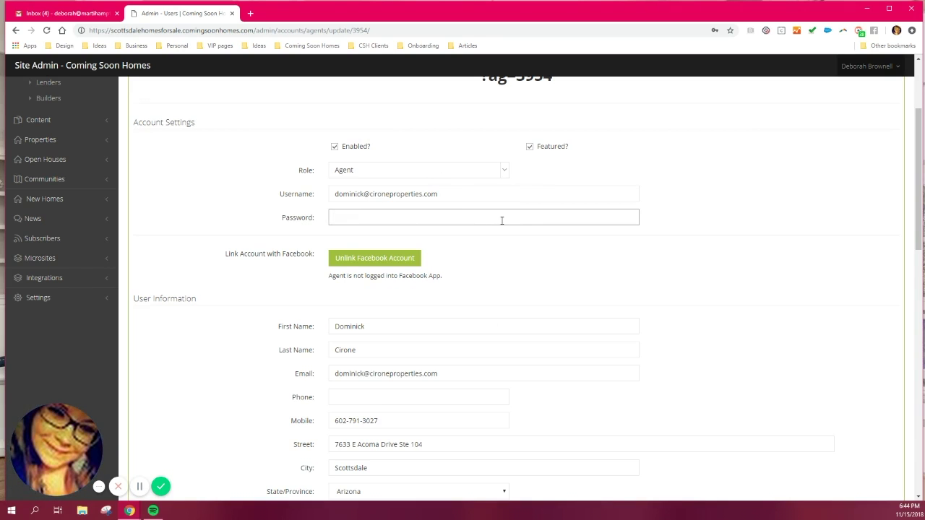
{"action": "scroll", "coordinate": [502, 224], "scroll_direction": "down", "scroll_amount": 15}
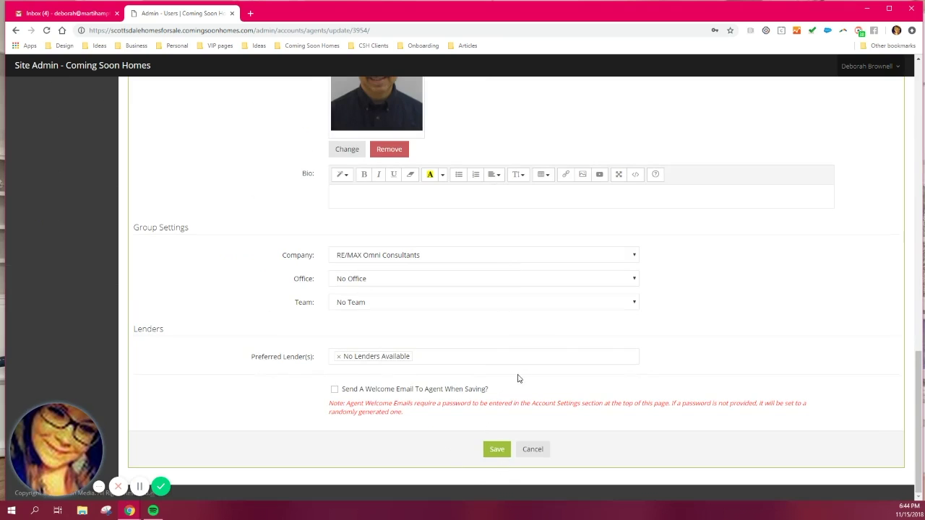
{"action": "scroll", "coordinate": [518, 378], "scroll_direction": "up", "scroll_amount": 15}
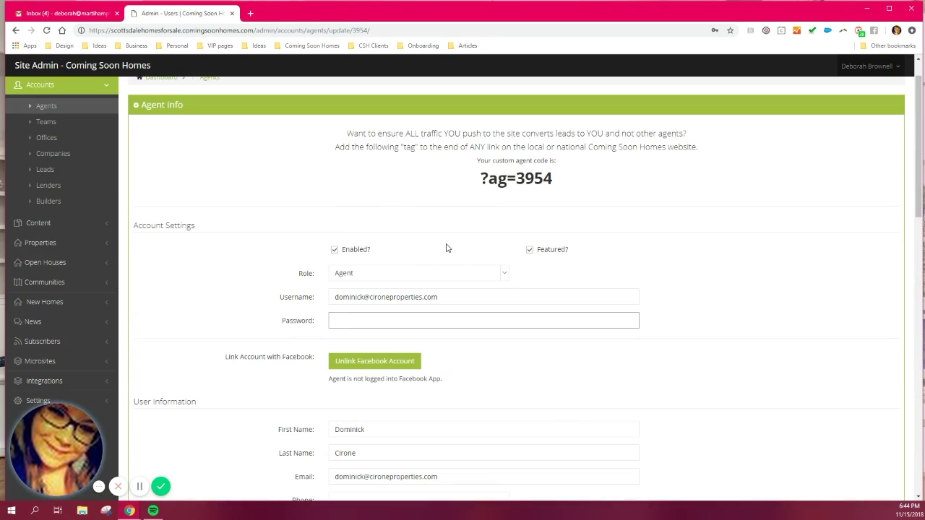
{"action": "scroll", "coordinate": [446, 246], "scroll_direction": "down", "scroll_amount": 2}
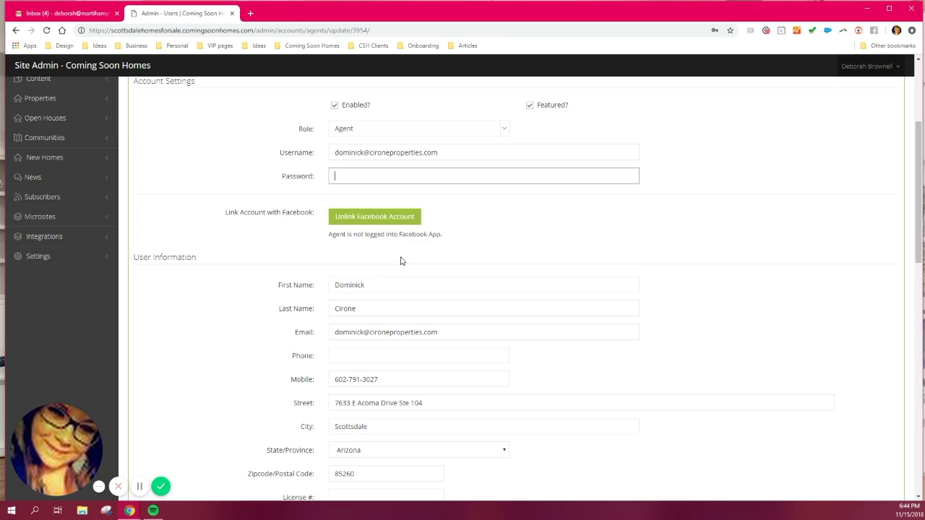
{"action": "scroll", "coordinate": [402, 261], "scroll_direction": "down", "scroll_amount": 1}
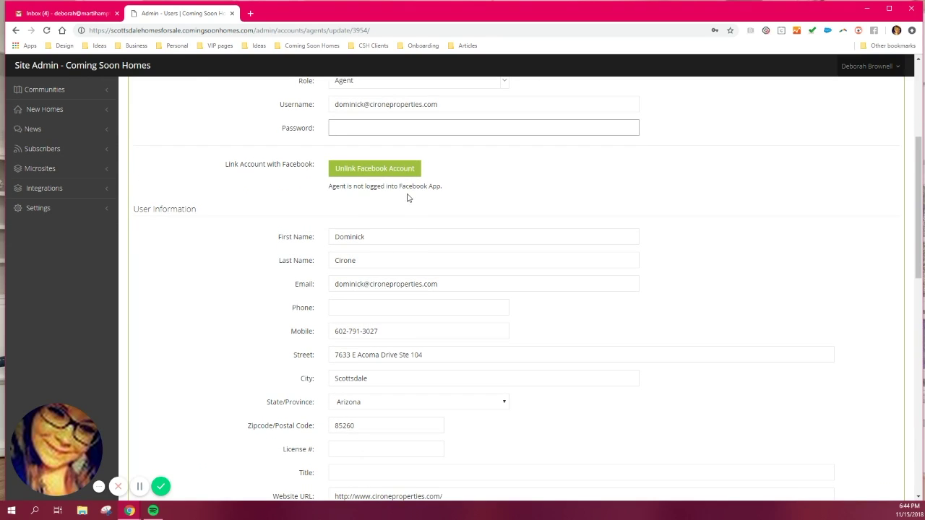
{"action": "scroll", "coordinate": [293, 259], "scroll_direction": "down", "scroll_amount": 1}
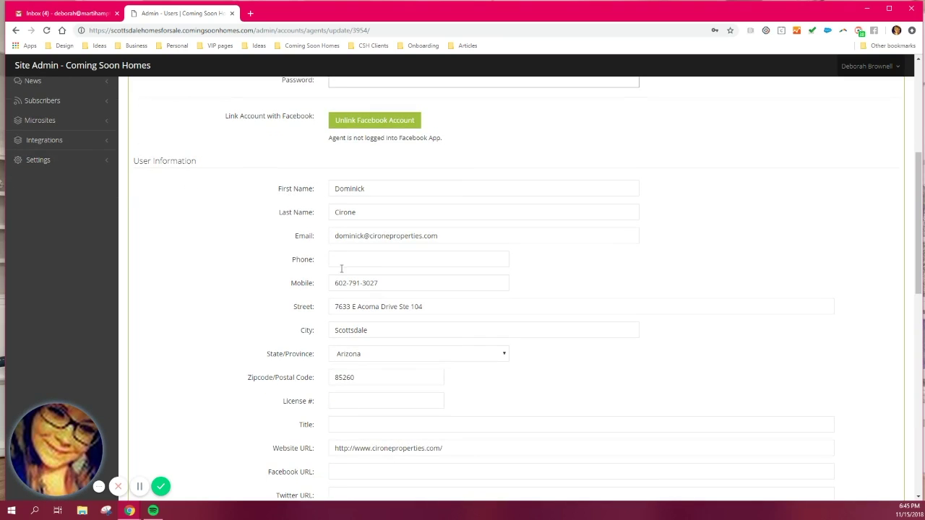
{"action": "scroll", "coordinate": [355, 305], "scroll_direction": "down", "scroll_amount": 3}
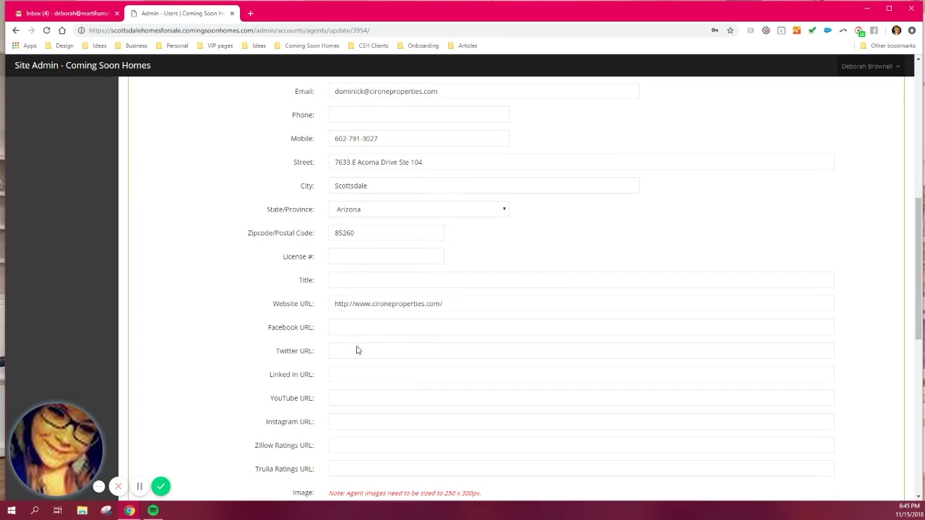
{"action": "left_click", "coordinate": [310, 286]}
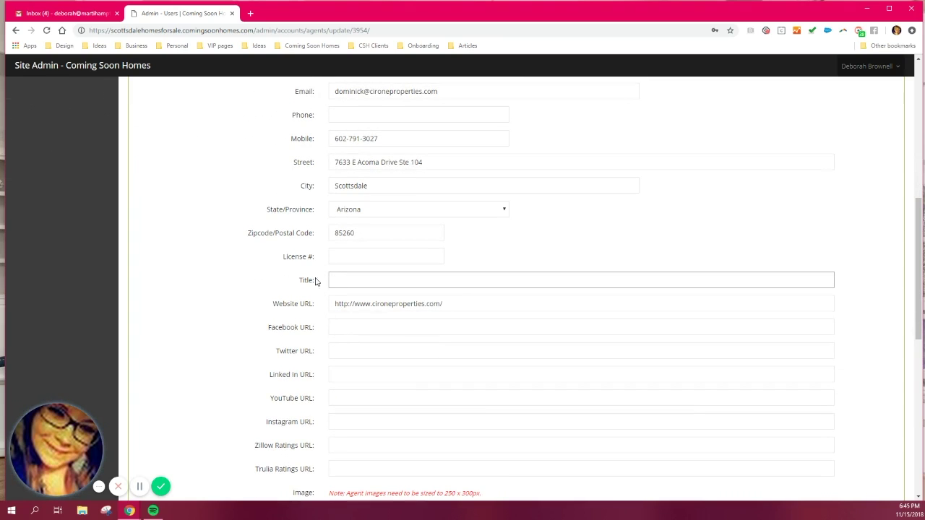
{"action": "left_click", "coordinate": [344, 308]}
{"action": "scroll", "coordinate": [347, 318], "scroll_direction": "down", "scroll_amount": 2}
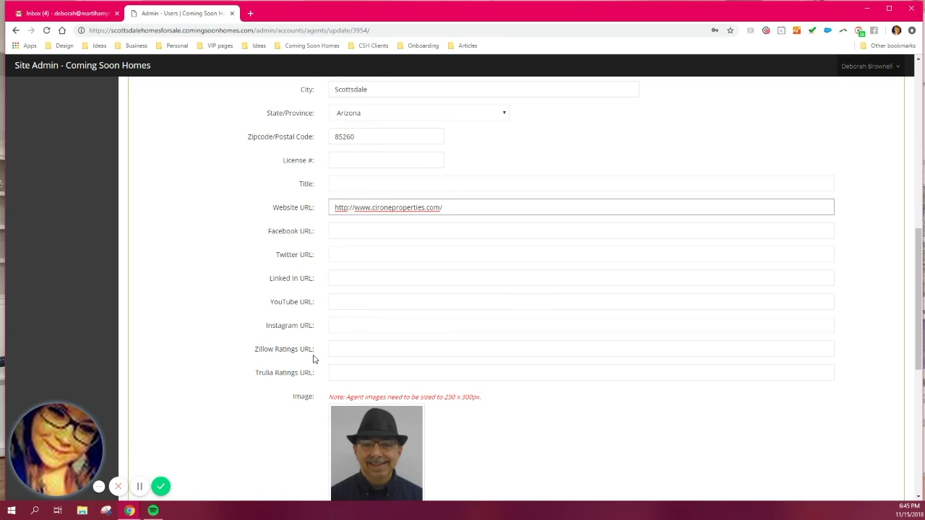
{"action": "scroll", "coordinate": [323, 360], "scroll_direction": "down", "scroll_amount": 4}
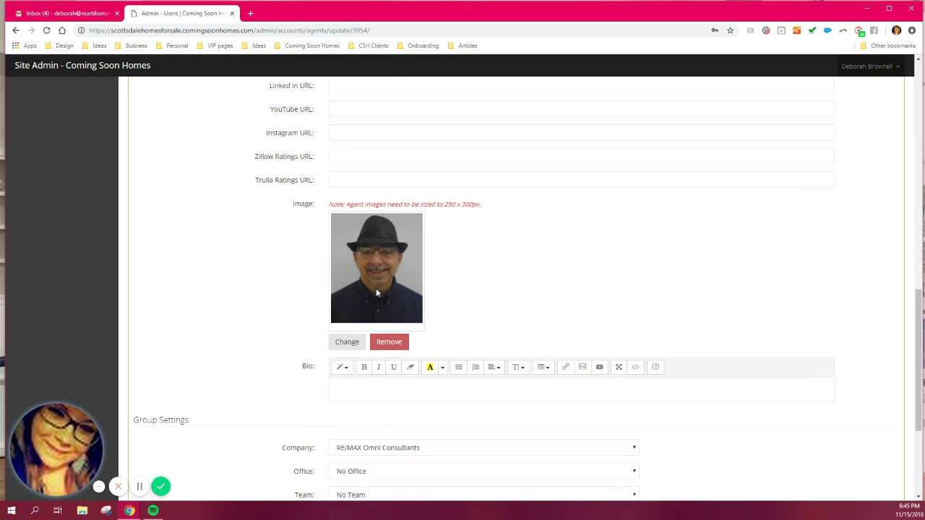
Leave the agent's bio field and go to the Accounts > Leads list
{"action": "left_click", "coordinate": [342, 389]}
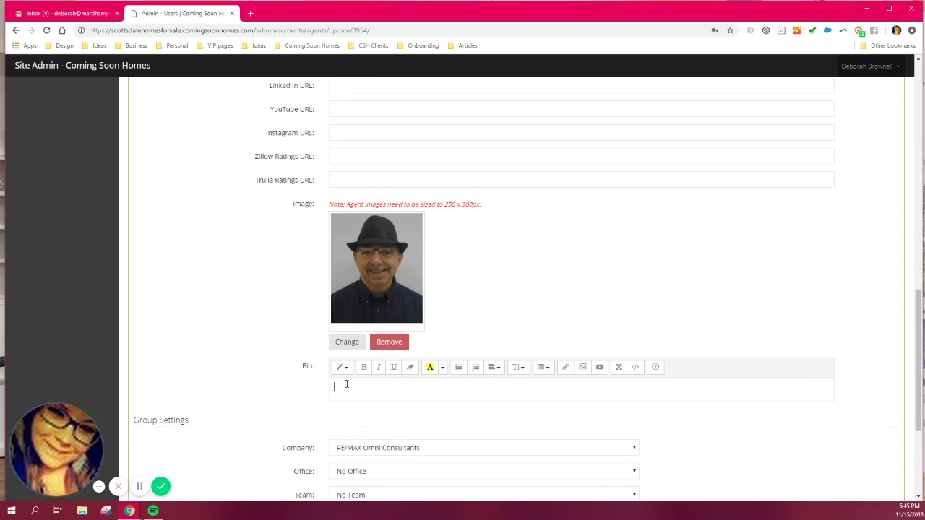
{"action": "left_click", "coordinate": [549, 387]}
{"action": "scroll", "coordinate": [548, 387], "scroll_direction": "down", "scroll_amount": 3}
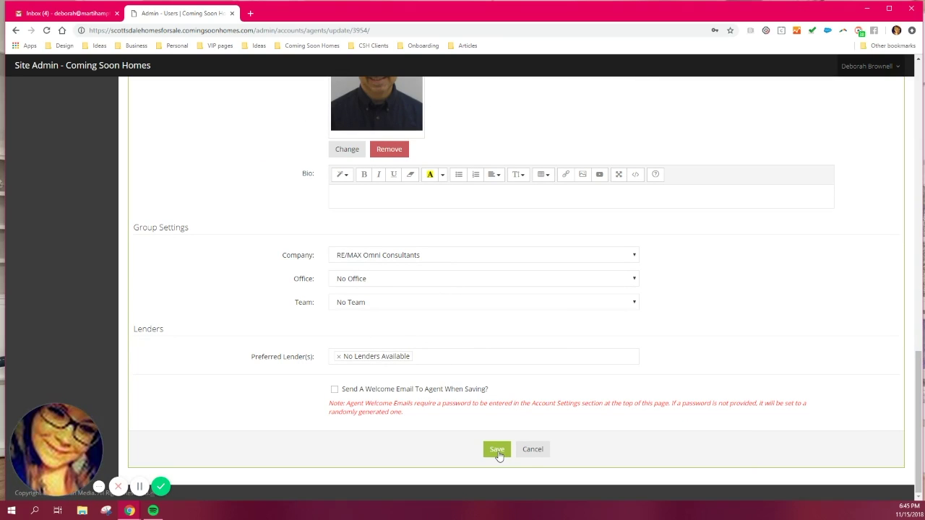
{"action": "scroll", "coordinate": [522, 422], "scroll_direction": "up", "scroll_amount": 15}
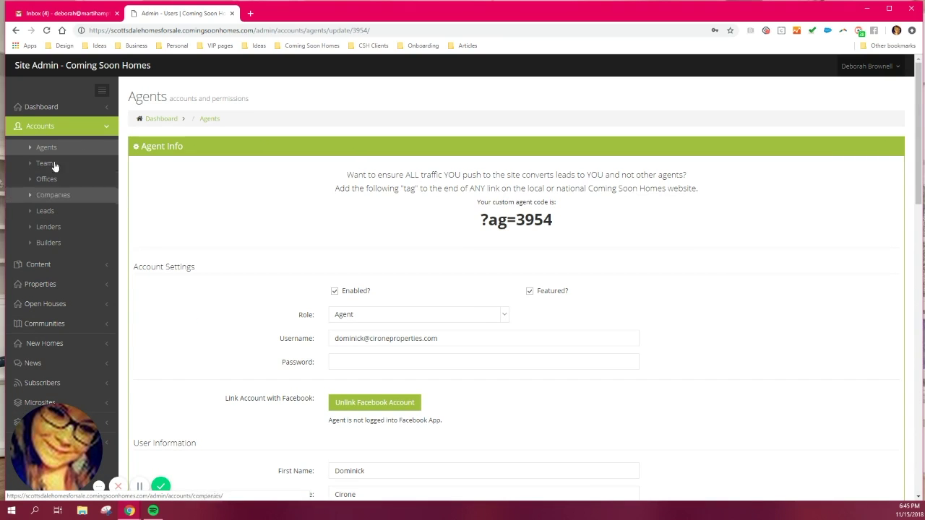
{"action": "left_click", "coordinate": [67, 216]}
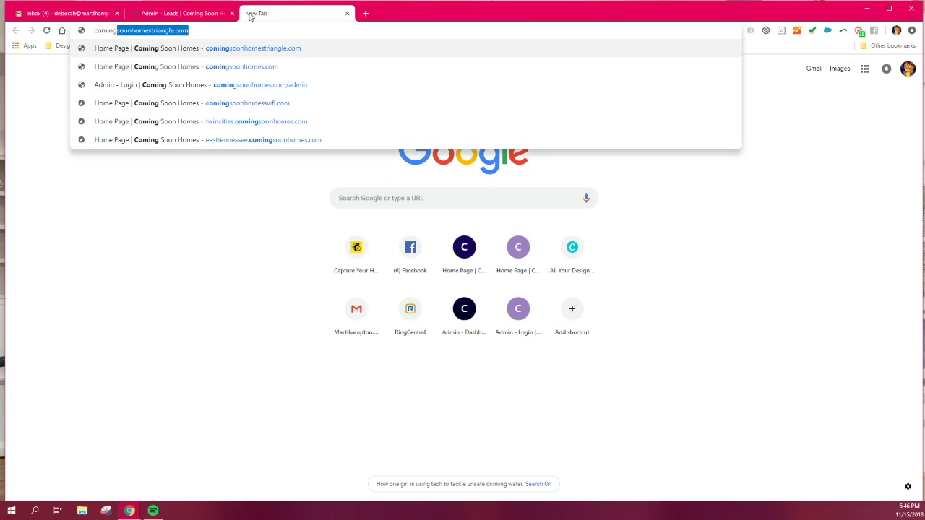
Load comingsoonhomestriangle.com/admin, sign in, and open Accounts > Leads
{"action": "key", "text": "Right"}
{"action": "type", "text": "/ad"}
{"action": "key", "text": "Return"}
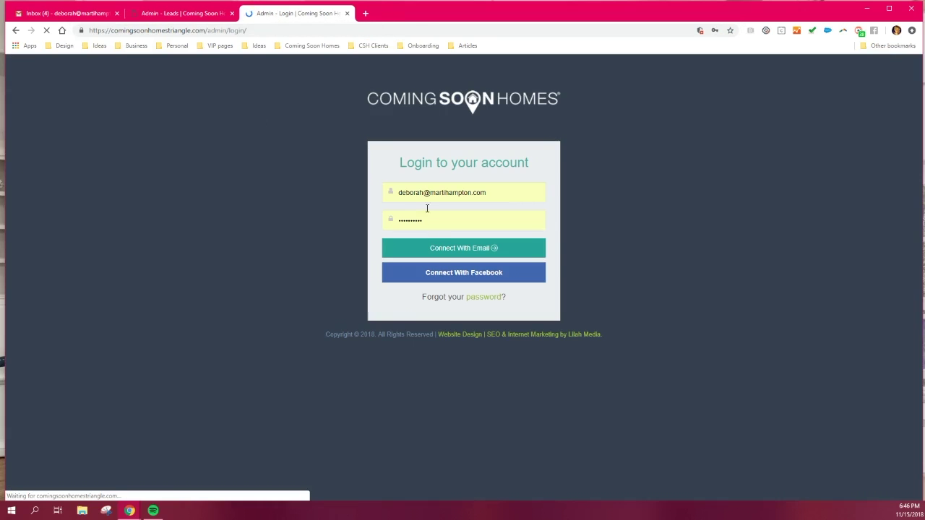
{"action": "left_click", "coordinate": [426, 249]}
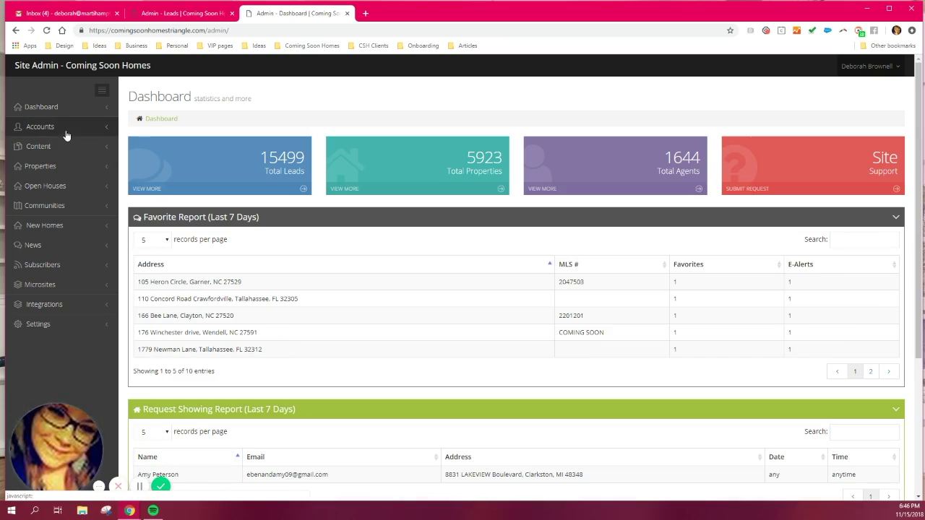
{"action": "left_click", "coordinate": [65, 130]}
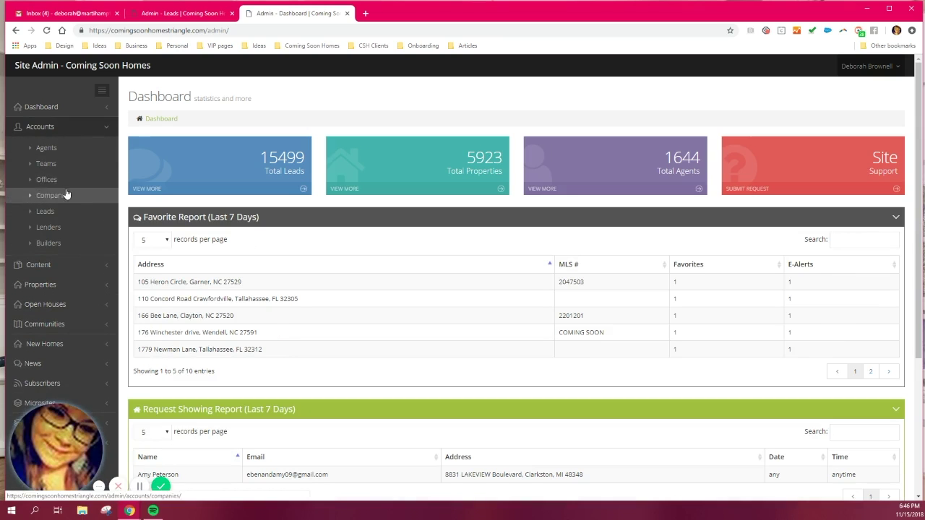
{"action": "left_click", "coordinate": [63, 212]}
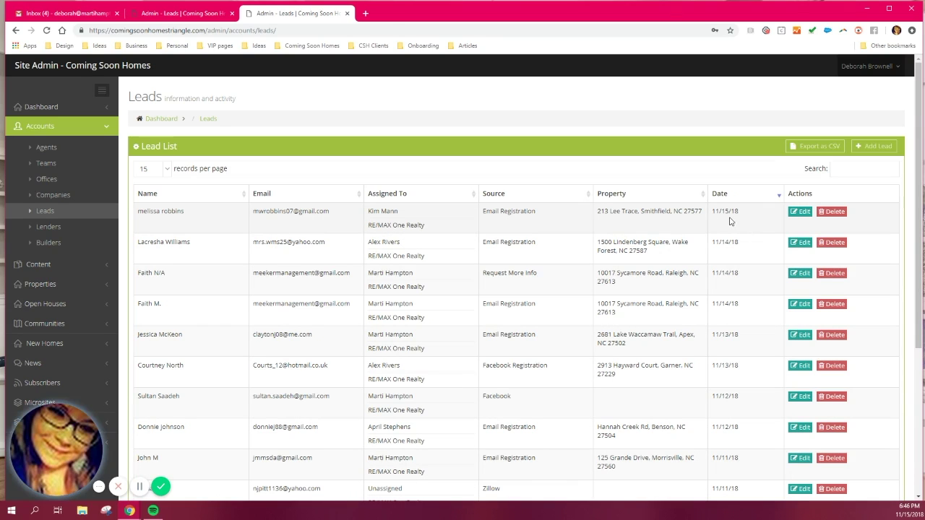
Review the first lead's record, then return to the Leads list
{"action": "left_click", "coordinate": [800, 214]}
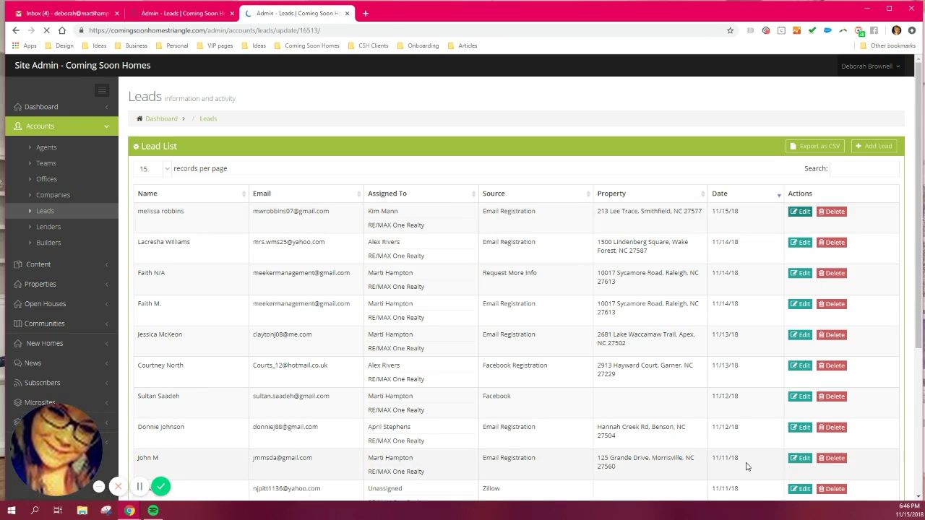
{"action": "scroll", "coordinate": [607, 402], "scroll_direction": "down", "scroll_amount": 2}
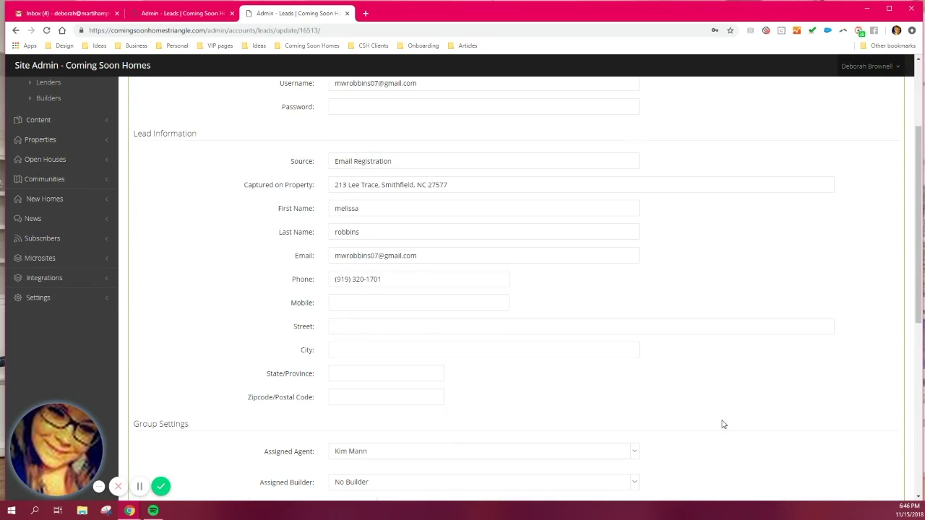
{"action": "scroll", "coordinate": [404, 423], "scroll_direction": "down", "scroll_amount": 5}
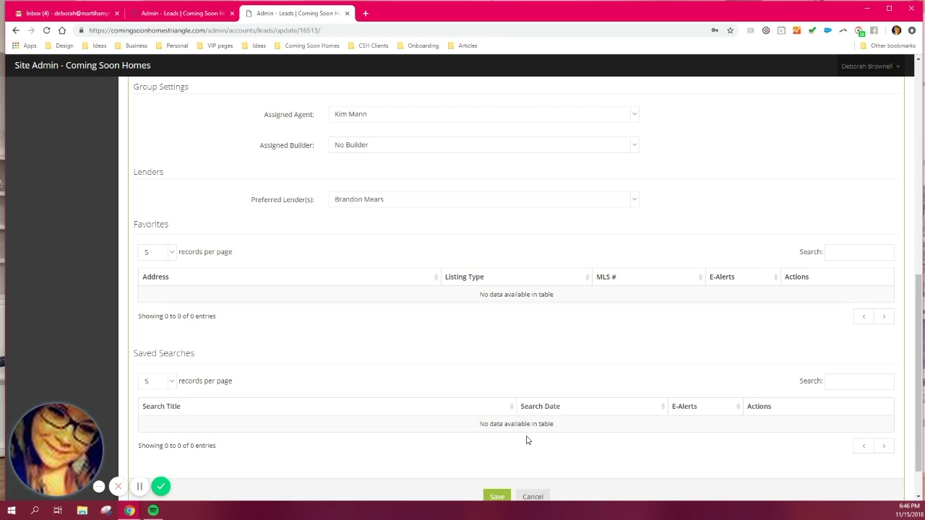
{"action": "scroll", "coordinate": [495, 361], "scroll_direction": "up", "scroll_amount": 10}
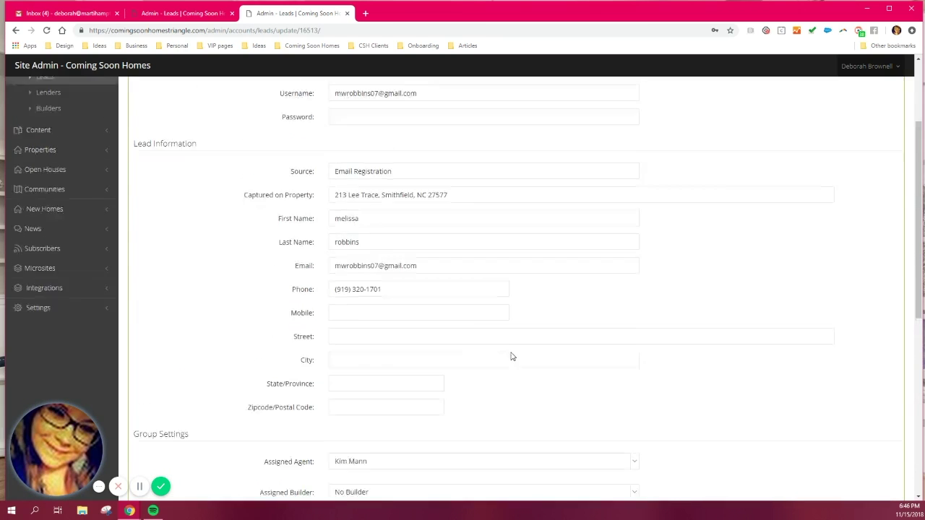
{"action": "left_click", "coordinate": [52, 210]}
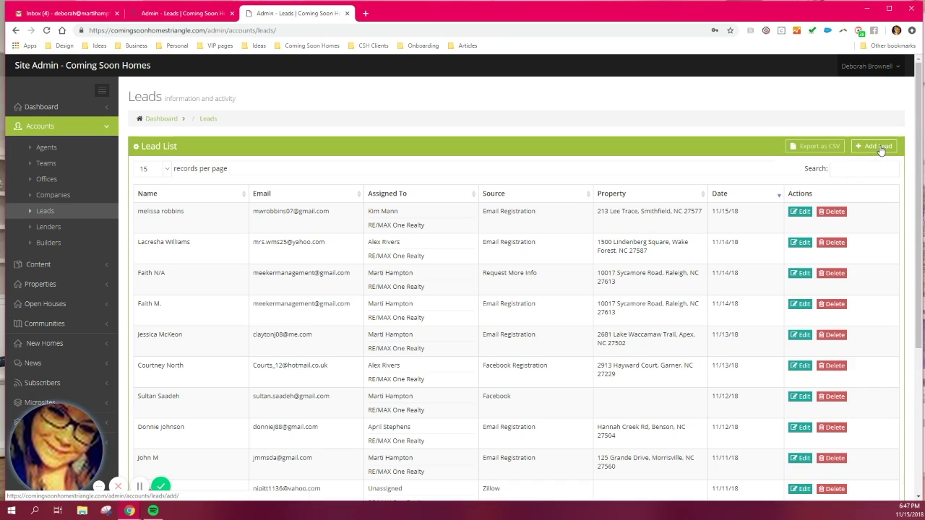
View the Triangle Properties list, then switch back to the Scottsdale Leads tab
{"action": "left_click", "coordinate": [50, 127]}
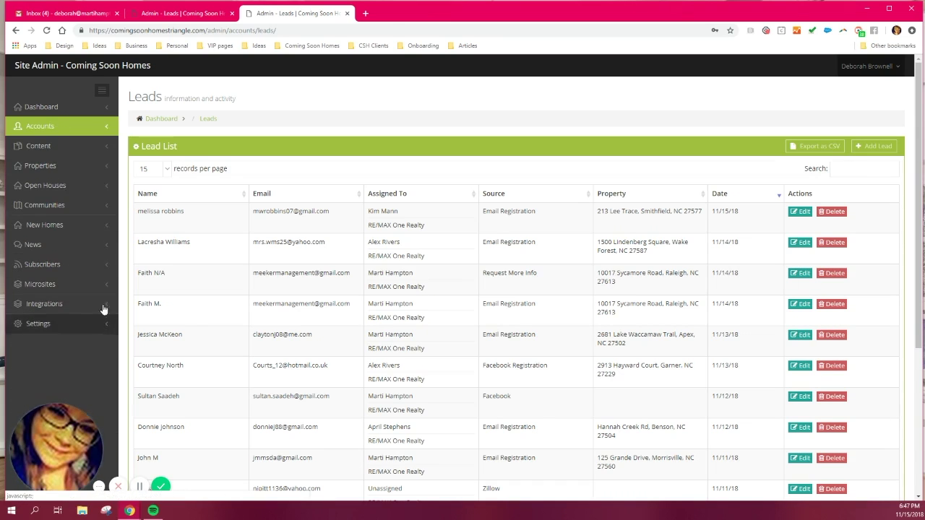
{"action": "left_click", "coordinate": [62, 166]}
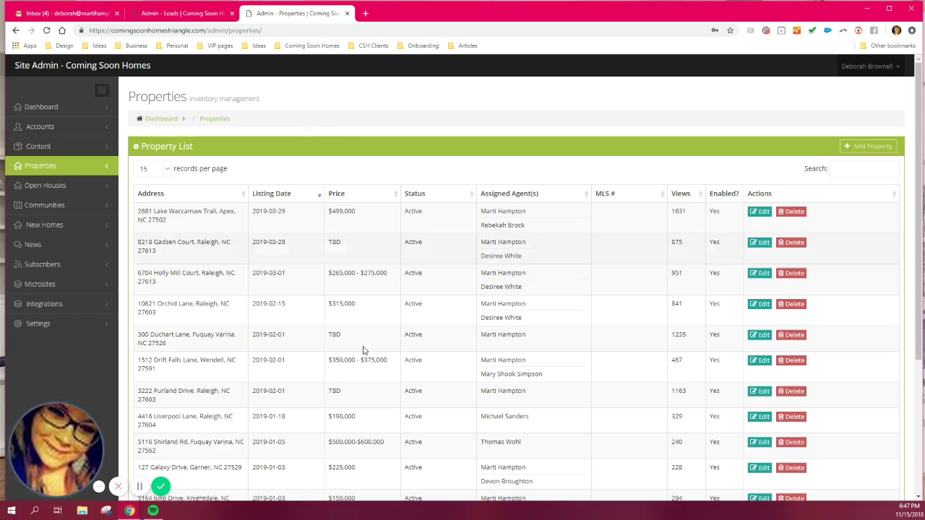
{"action": "left_click", "coordinate": [181, 13]}
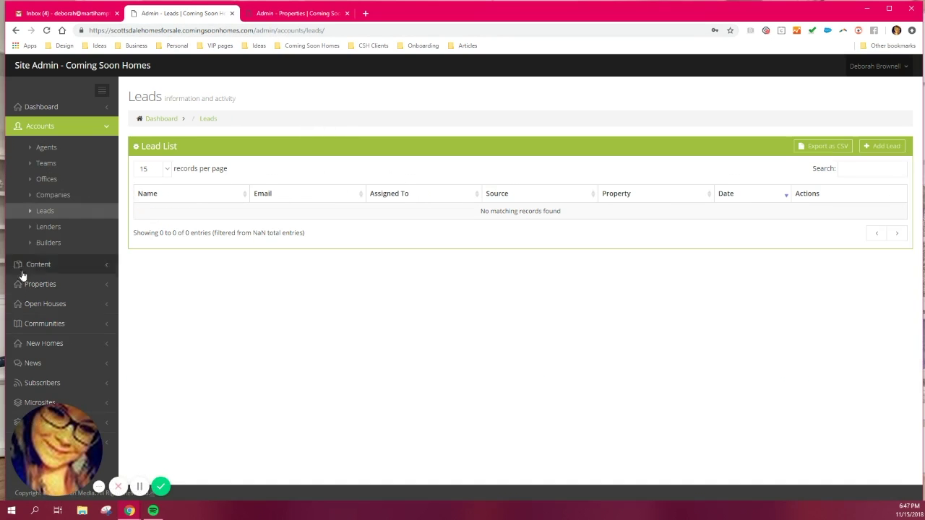
Collapse Accounts and open the Scottsdale site's Properties section
{"action": "left_click", "coordinate": [49, 127]}
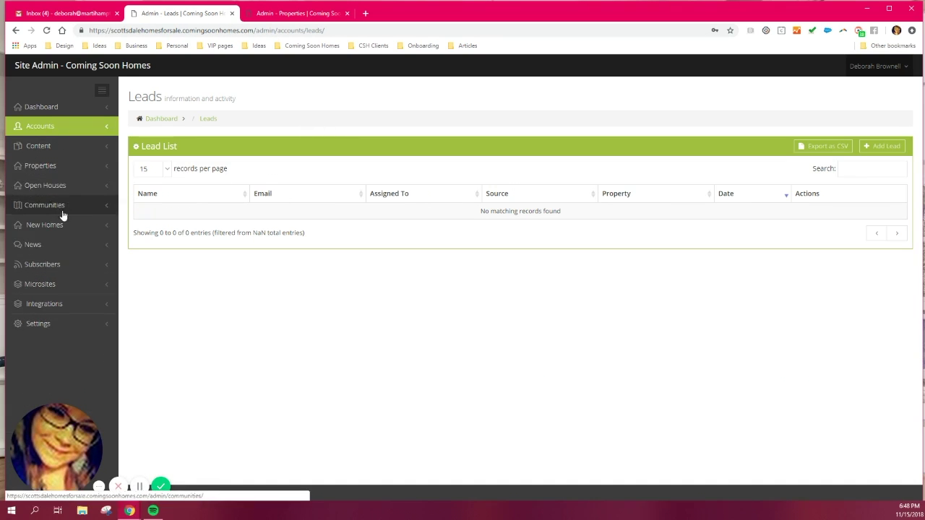
{"action": "left_click", "coordinate": [55, 168]}
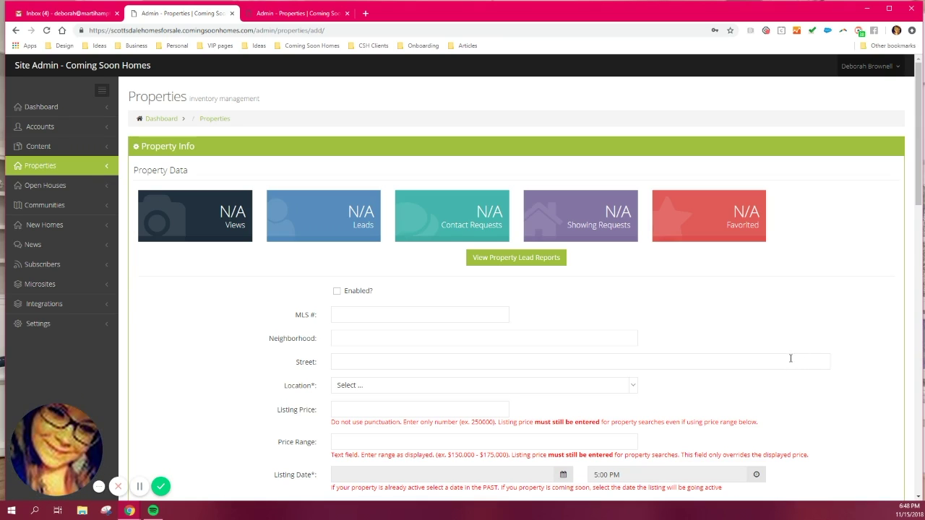
{"action": "scroll", "coordinate": [786, 354], "scroll_direction": "down", "scroll_amount": 1}
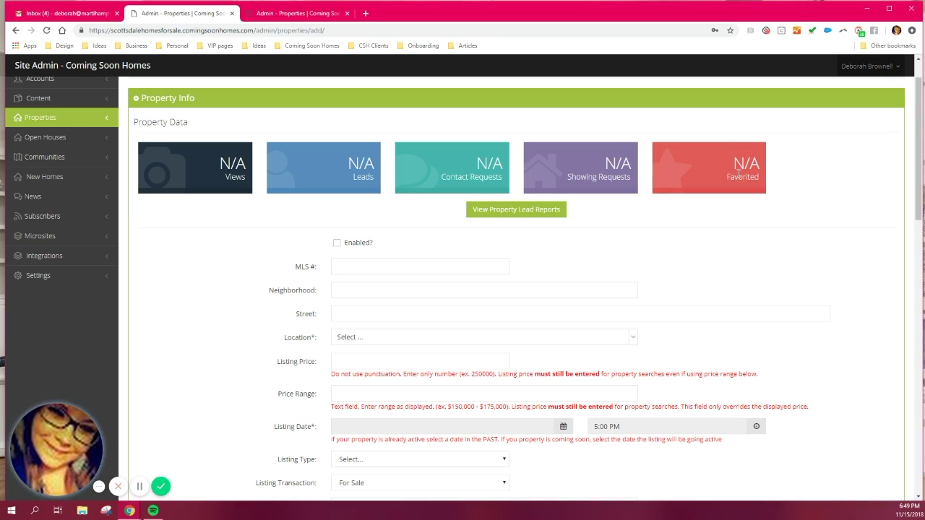
{"action": "scroll", "coordinate": [614, 159], "scroll_direction": "down", "scroll_amount": 1}
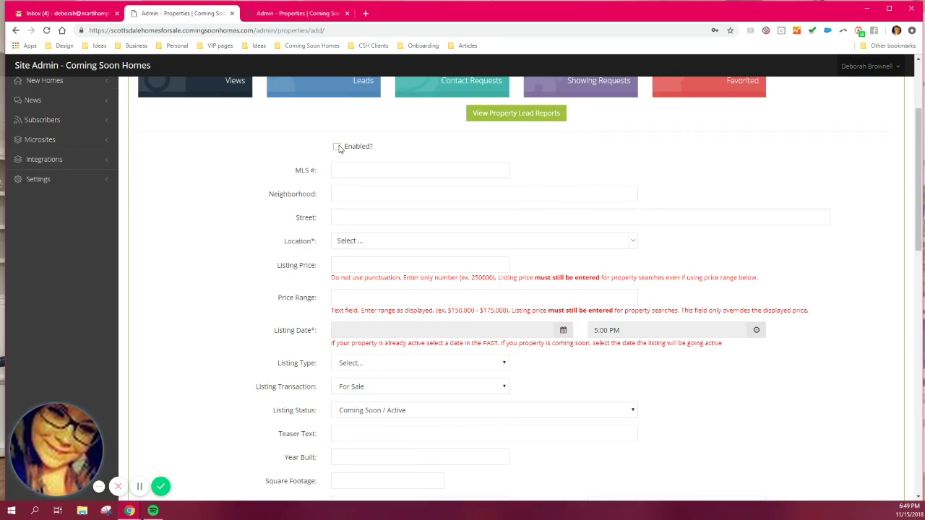
{"action": "left_click", "coordinate": [361, 148]}
{"action": "left_click", "coordinate": [336, 147]}
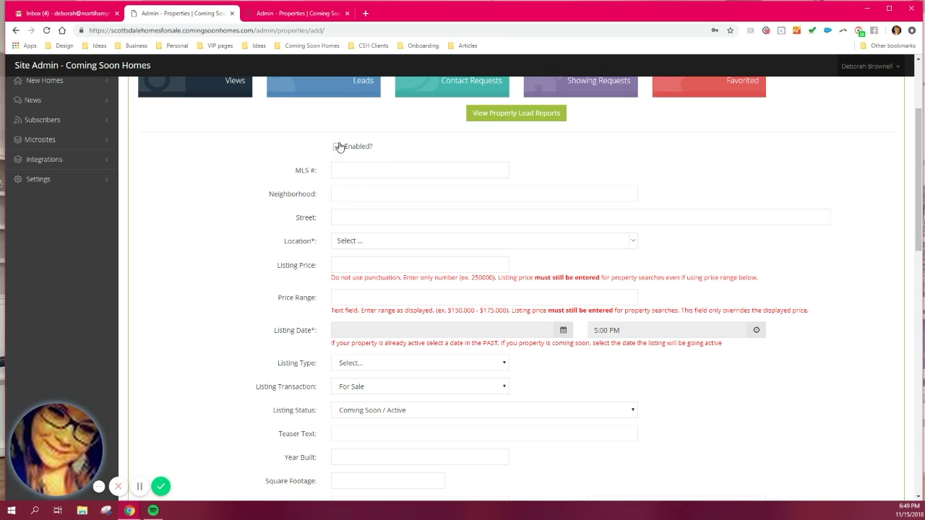
{"action": "left_click", "coordinate": [337, 148]}
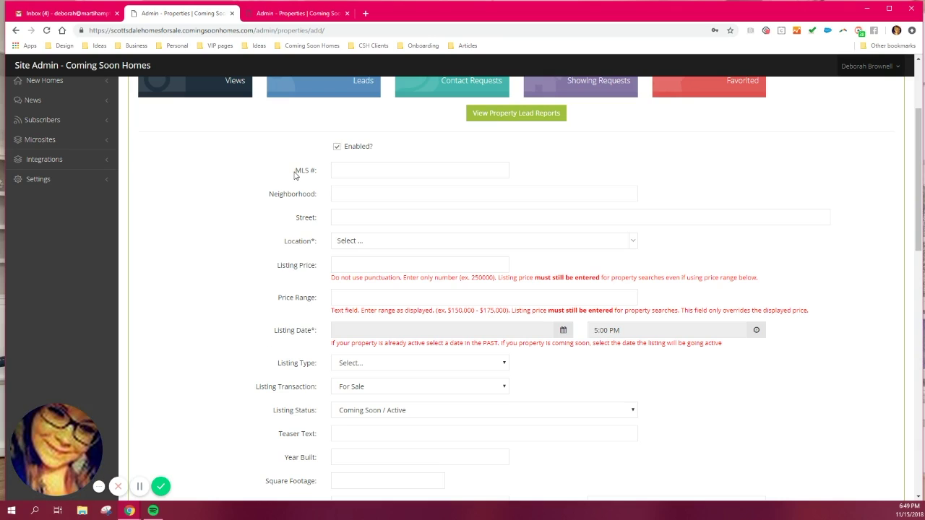
Go through the MLS #, Neighborhood and required Listing Date fields, leaving them blank
{"action": "left_click_drag", "start_coordinate": [295, 171], "coordinate": [344, 169]}
{"action": "left_click", "coordinate": [344, 169]}
{"action": "double_click", "coordinate": [302, 196]}
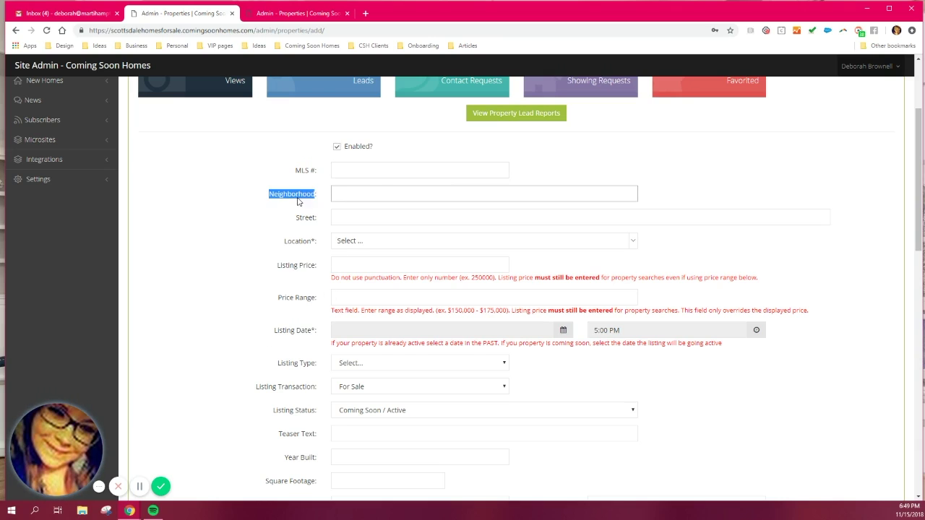
{"action": "left_click", "coordinate": [342, 198]}
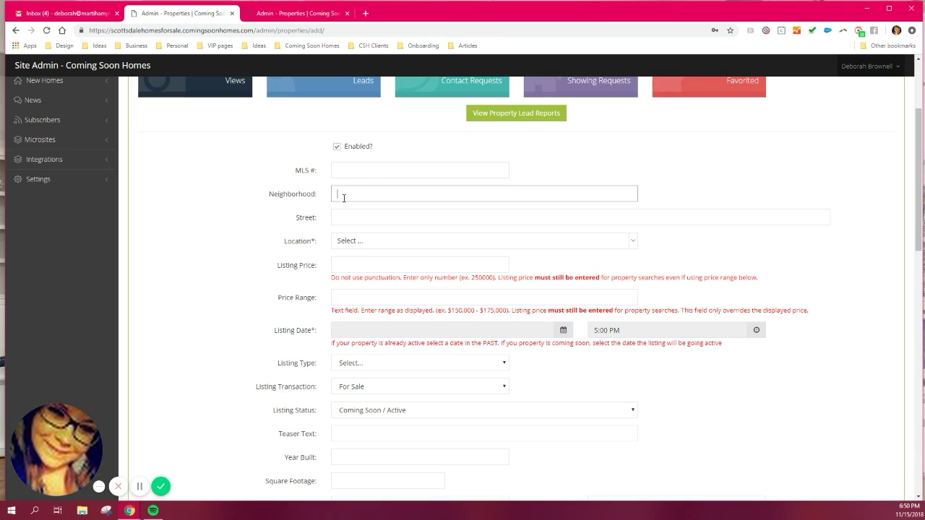
{"action": "double_click", "coordinate": [313, 332]}
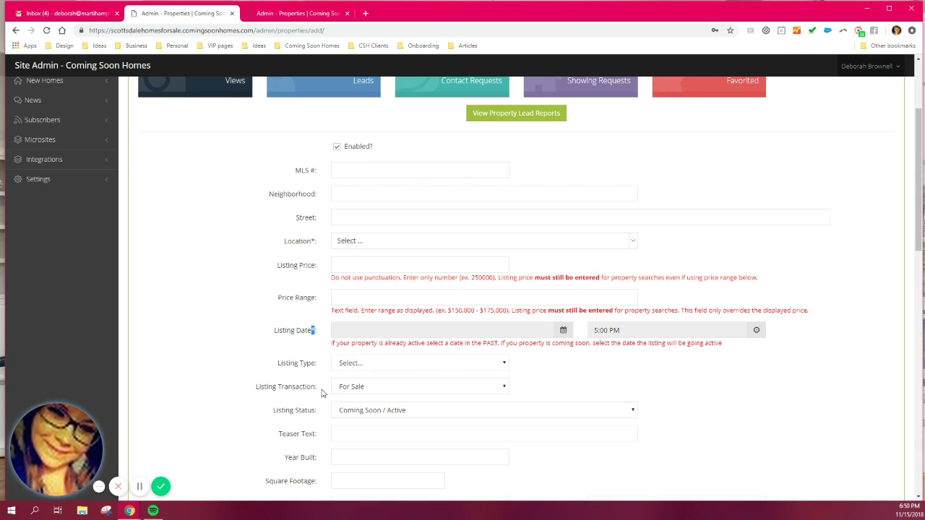
{"action": "left_click", "coordinate": [313, 333]}
{"action": "left_click", "coordinate": [309, 314]}
{"action": "left_click_drag", "start_coordinate": [315, 199], "coordinate": [250, 199]}
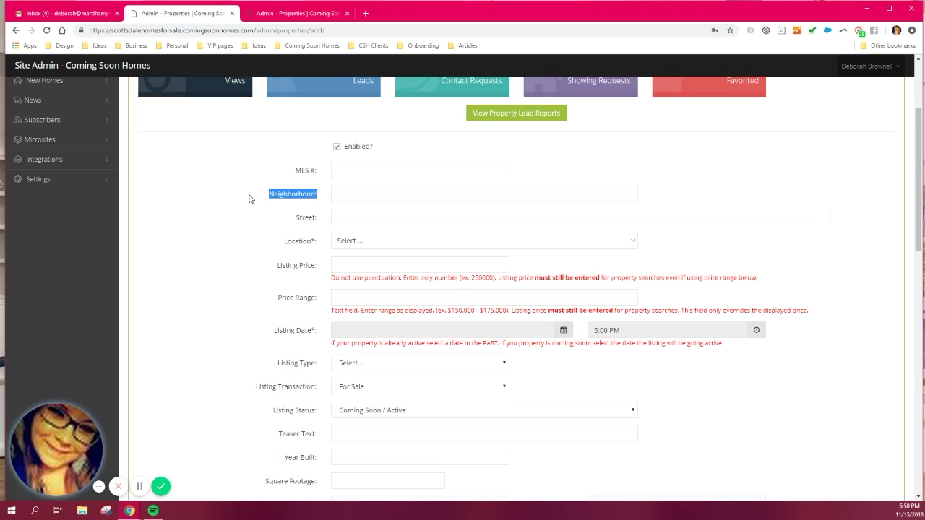
{"action": "left_click", "coordinate": [360, 195]}
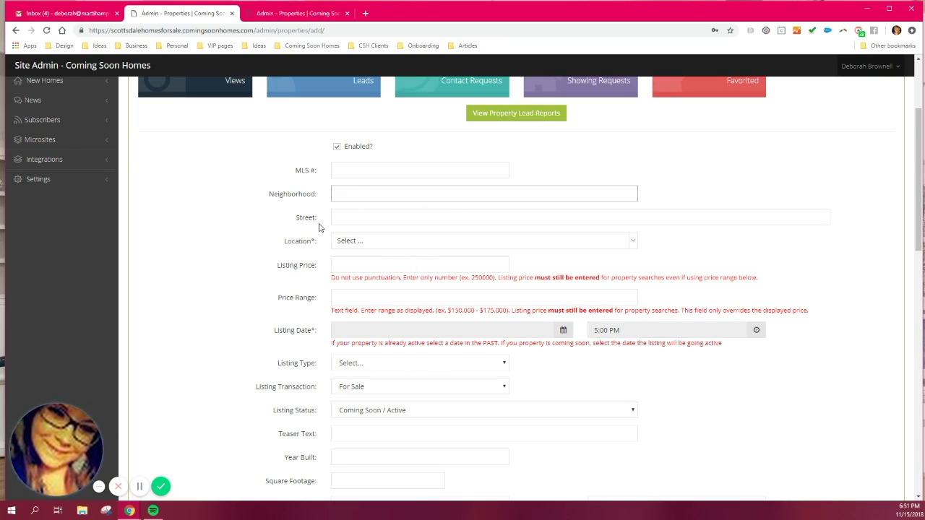
{"action": "key", "text": "Tab"}
{"action": "scroll", "coordinate": [323, 221], "scroll_direction": "down", "scroll_amount": 2}
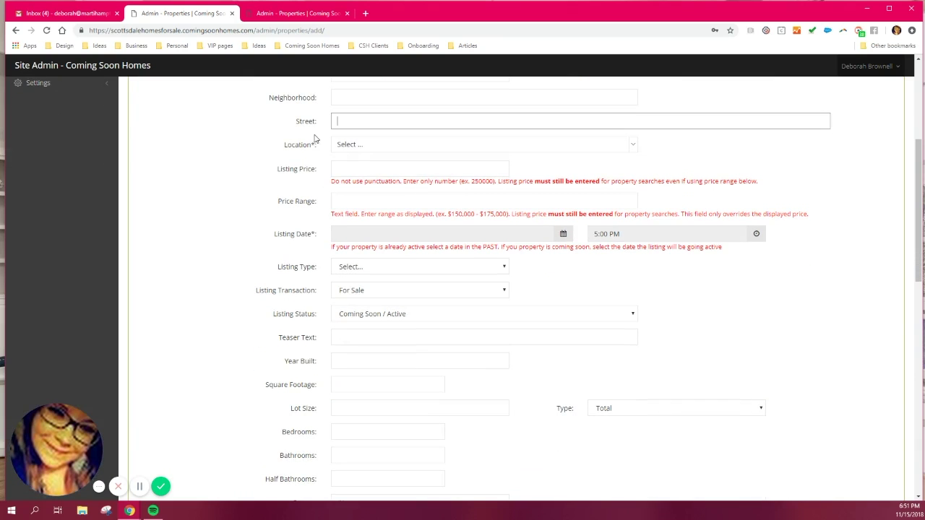
{"action": "left_click", "coordinate": [349, 148]}
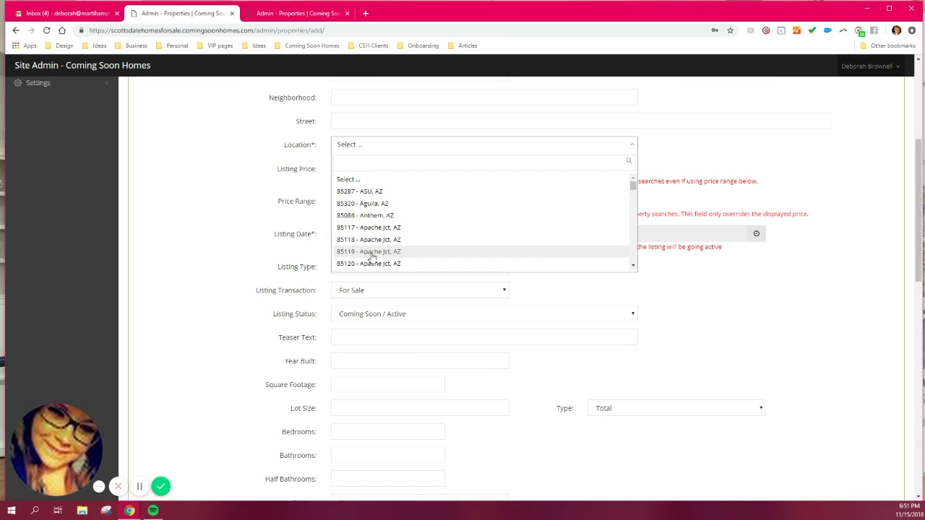
{"action": "left_click", "coordinate": [302, 155]}
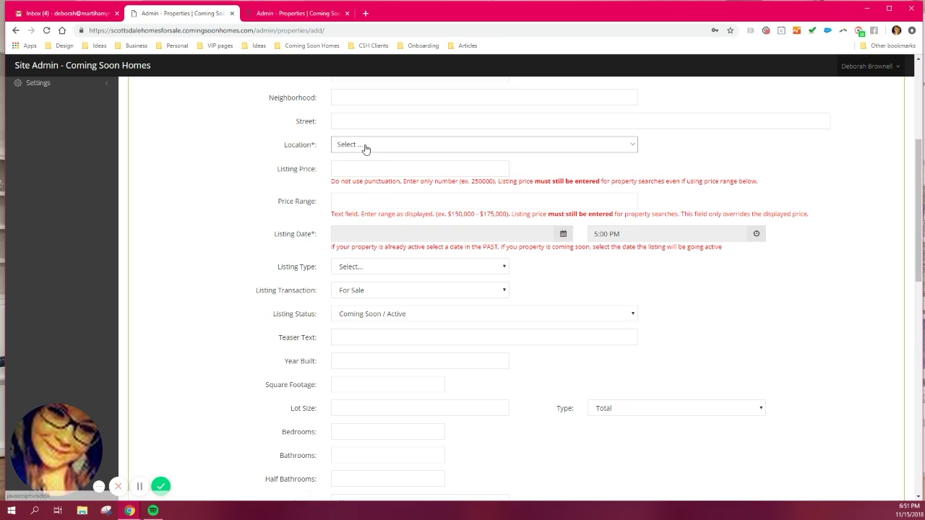
{"action": "left_click", "coordinate": [377, 144]}
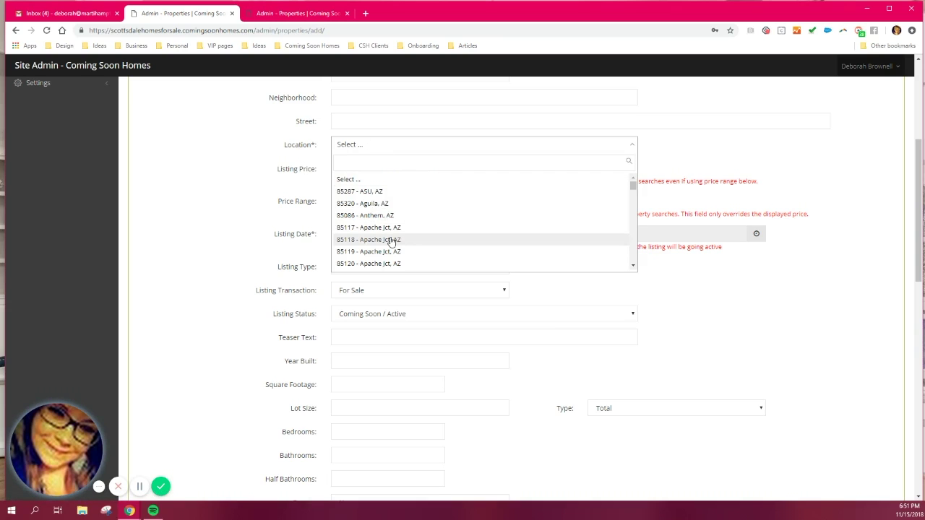
{"action": "scroll", "coordinate": [390, 241], "scroll_direction": "down", "scroll_amount": 3}
{"action": "scroll", "coordinate": [391, 241], "scroll_direction": "down", "scroll_amount": 10}
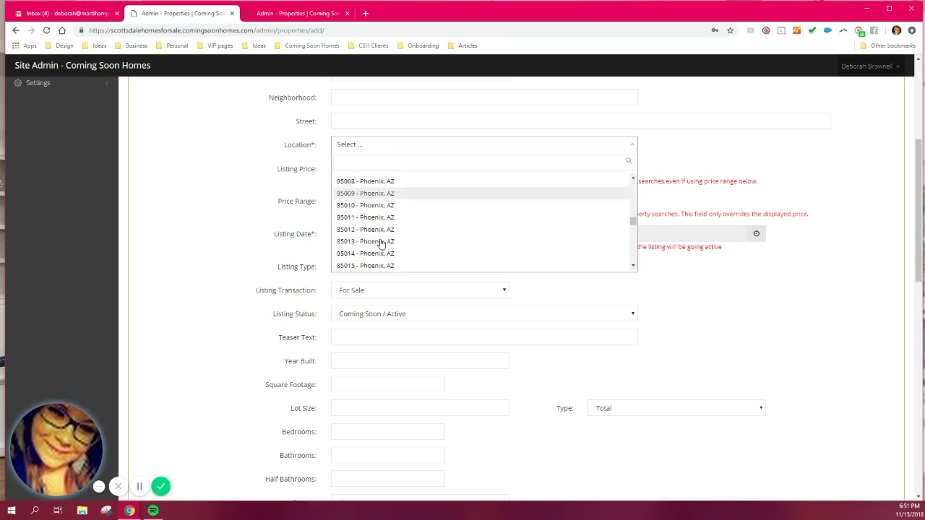
{"action": "left_click", "coordinate": [279, 175]}
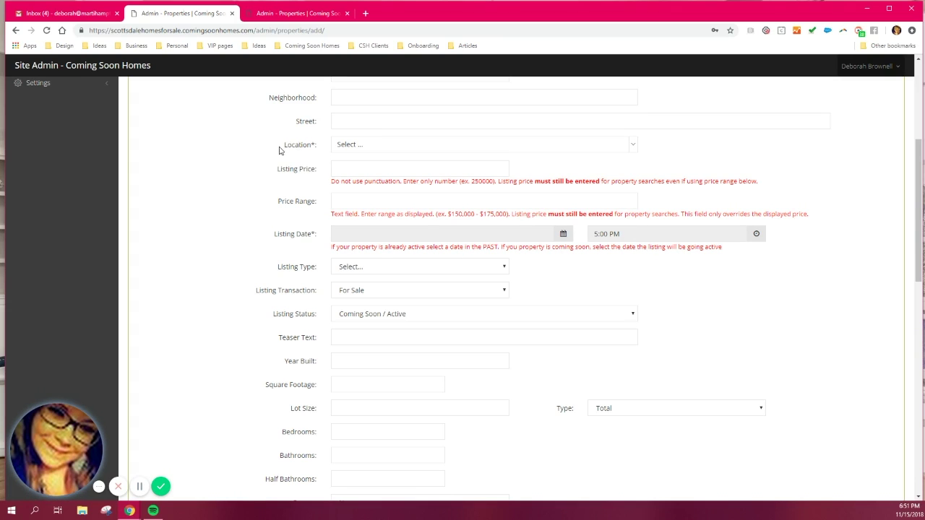
{"action": "left_click_drag", "start_coordinate": [281, 149], "coordinate": [327, 150]}
{"action": "left_click", "coordinate": [293, 175]}
{"action": "left_click_drag", "start_coordinate": [278, 173], "coordinate": [316, 204]}
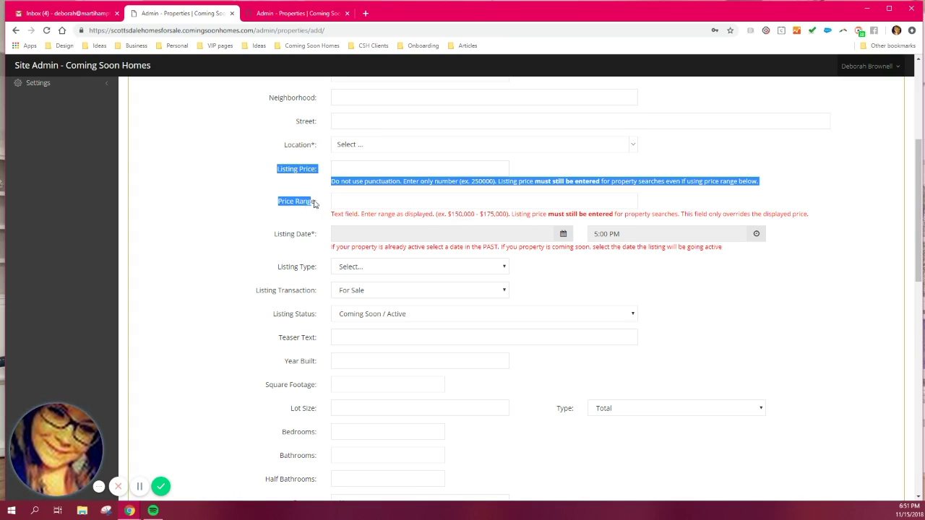
{"action": "left_click", "coordinate": [319, 205]}
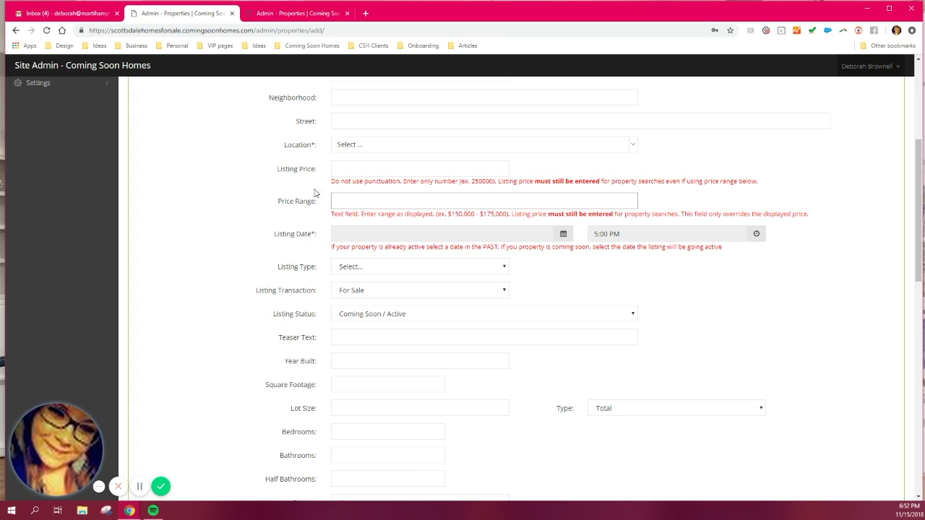
{"action": "left_click_drag", "start_coordinate": [279, 168], "coordinate": [323, 172]}
{"action": "left_click", "coordinate": [376, 172]}
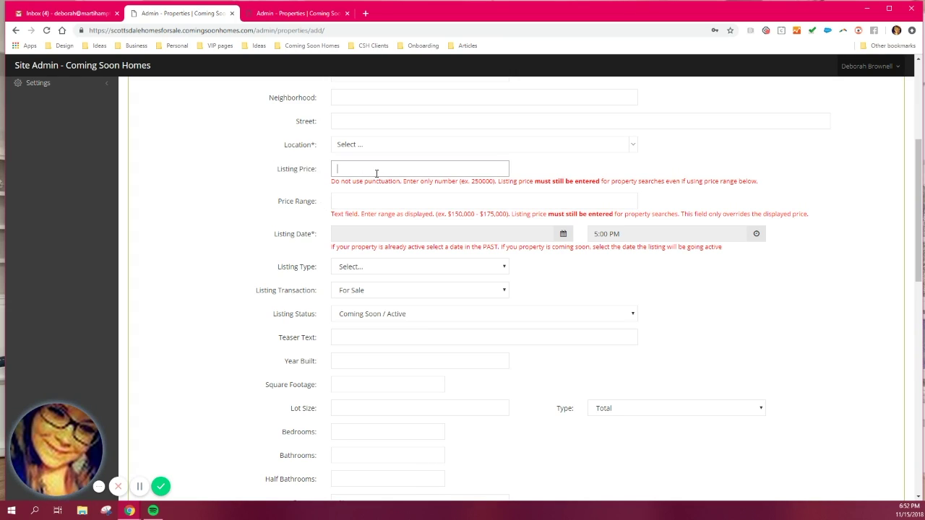
{"action": "left_click_drag", "start_coordinate": [471, 182], "coordinate": [493, 182]}
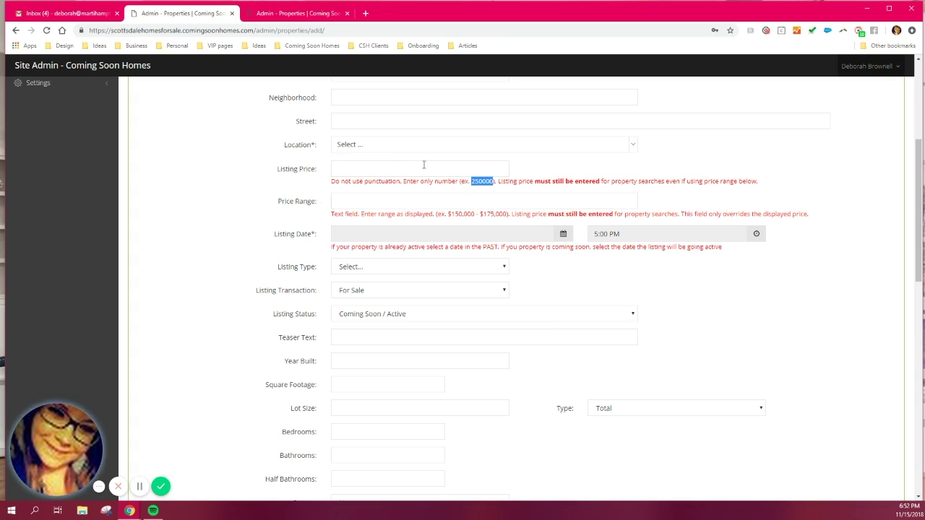
{"action": "left_click", "coordinate": [334, 184]}
{"action": "left_click_drag", "start_coordinate": [334, 183], "coordinate": [760, 185]}
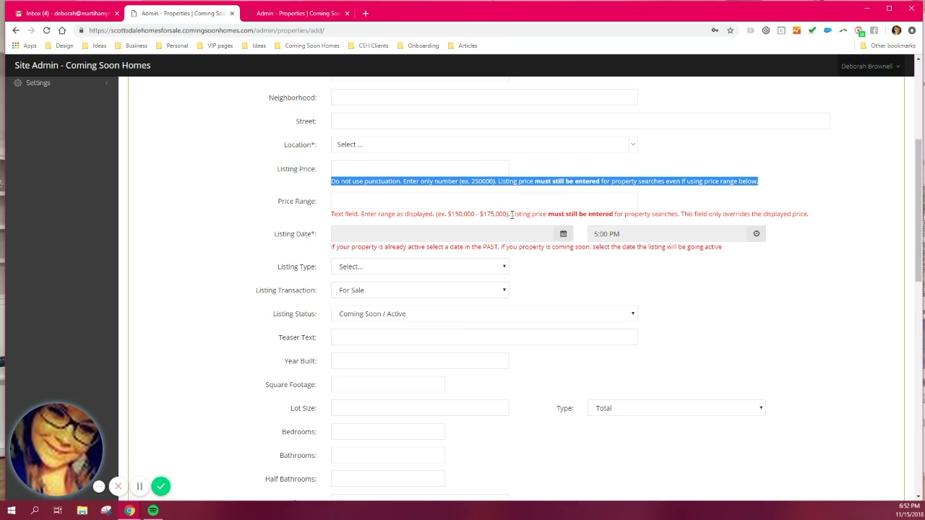
{"action": "left_click", "coordinate": [367, 197]}
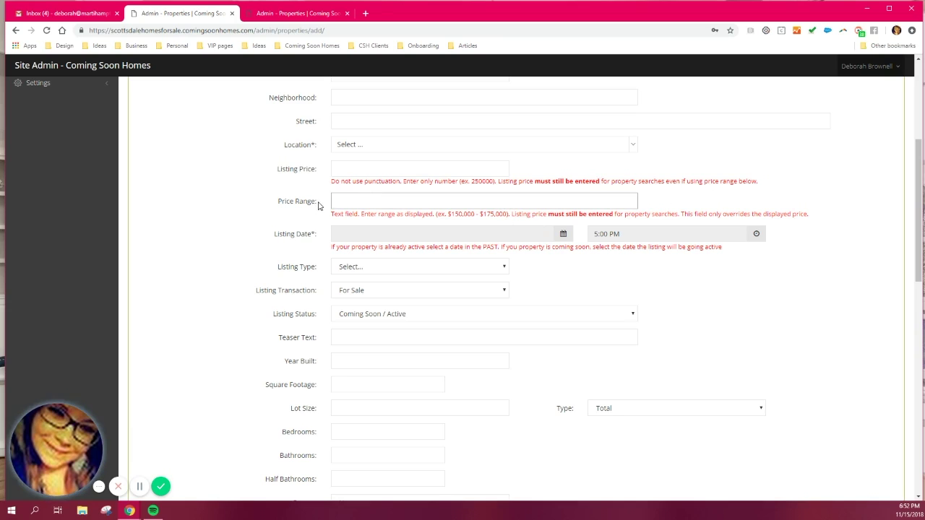
{"action": "triple_click", "coordinate": [311, 201]}
{"action": "left_click", "coordinate": [309, 199]}
{"action": "triple_click", "coordinate": [325, 172]}
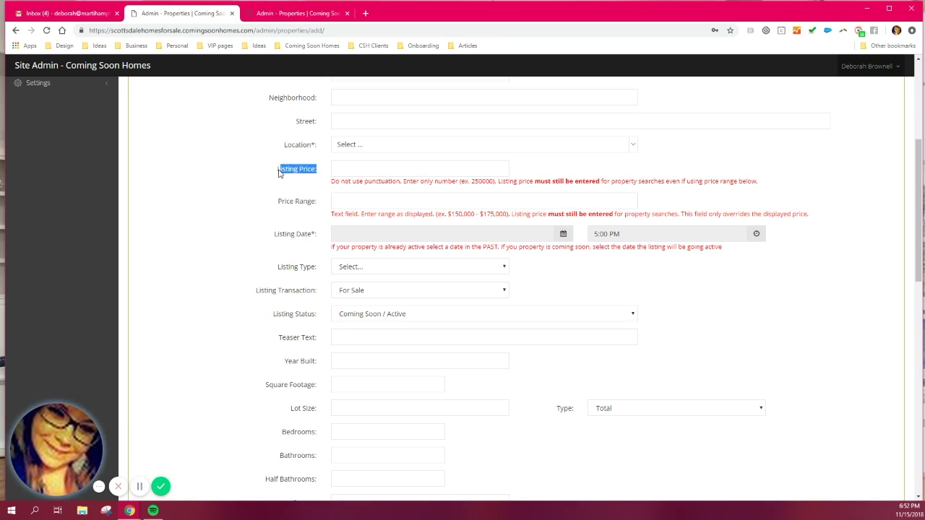
{"action": "left_click", "coordinate": [352, 170]}
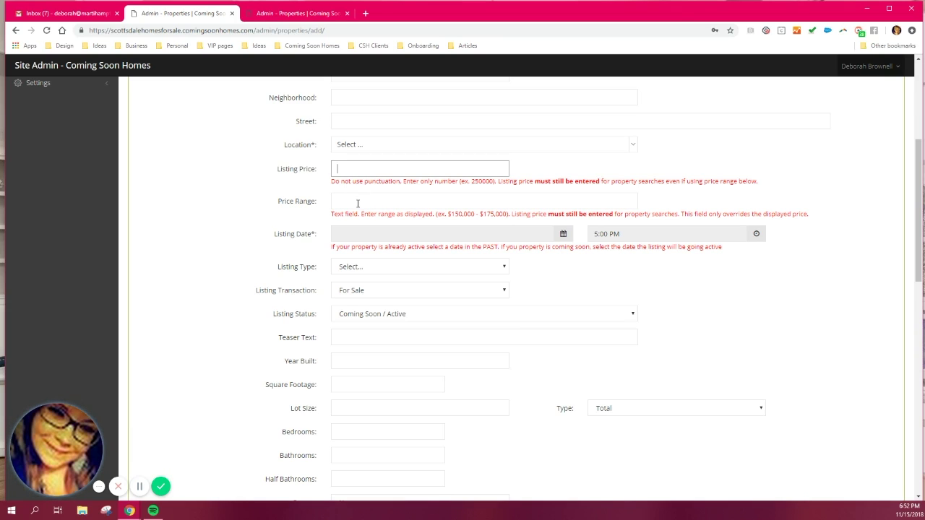
{"action": "left_click_drag", "start_coordinate": [278, 201], "coordinate": [324, 204]}
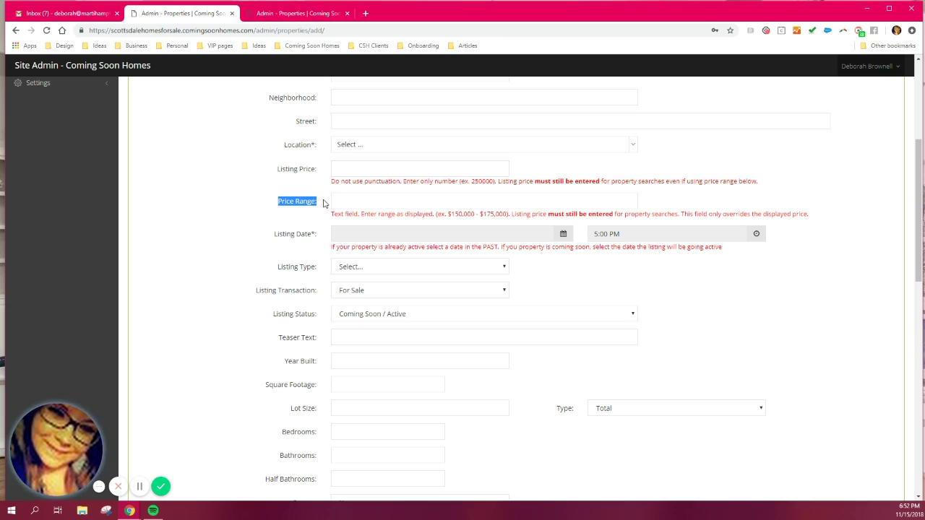
{"action": "left_click", "coordinate": [324, 204]}
{"action": "left_click_drag", "start_coordinate": [279, 172], "coordinate": [320, 172]}
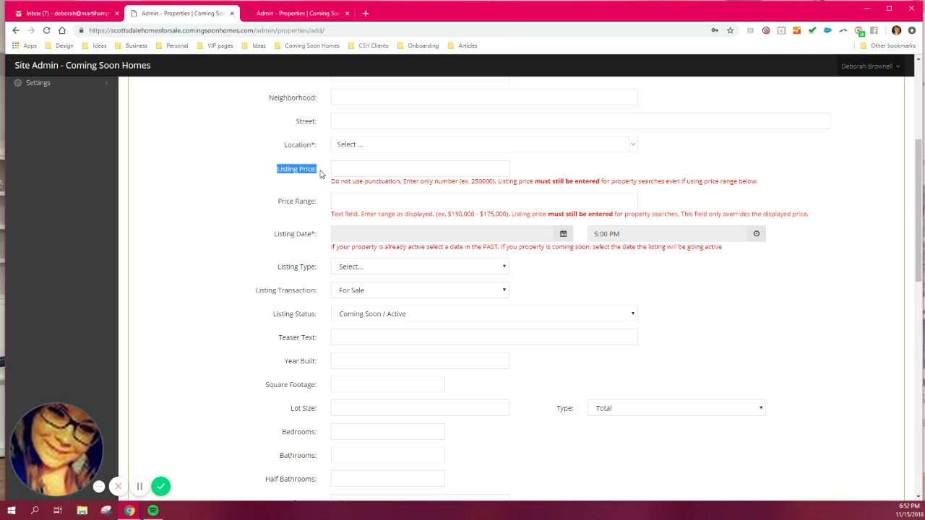
{"action": "left_click", "coordinate": [373, 170]}
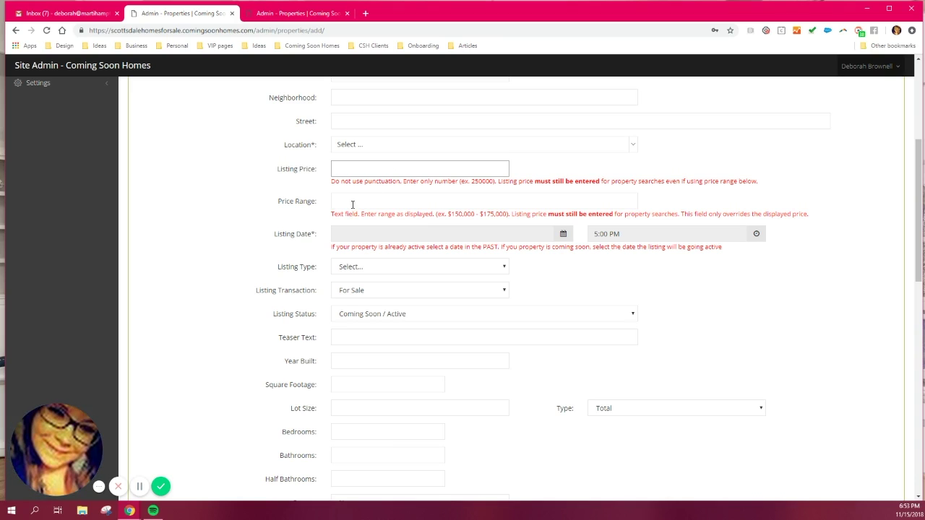
{"action": "left_click", "coordinate": [352, 205]}
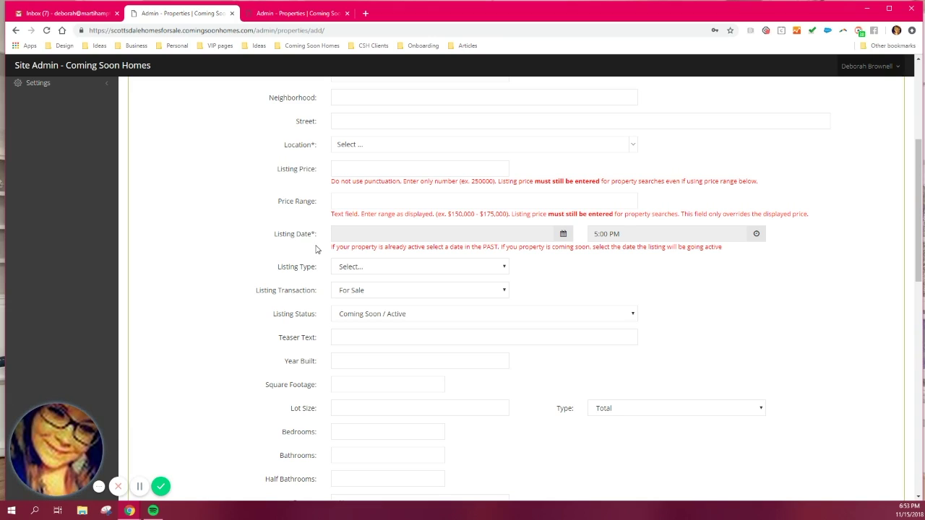
{"action": "left_click", "coordinate": [568, 239]}
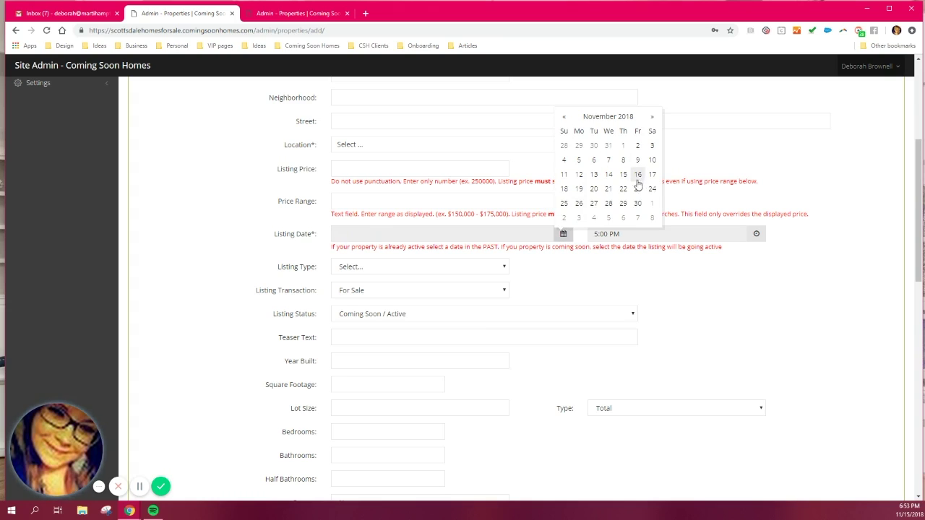
{"action": "left_click", "coordinate": [556, 278]}
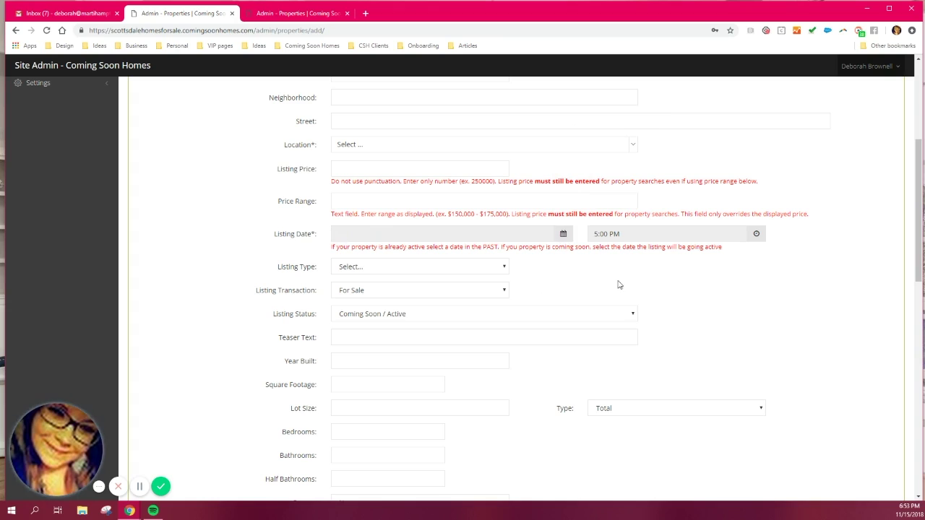
{"action": "left_click", "coordinate": [567, 237]}
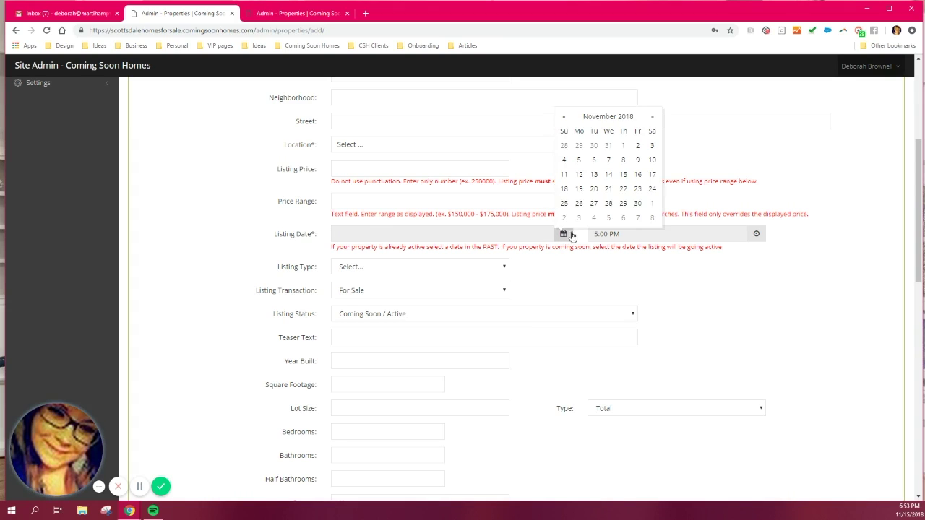
{"action": "left_click", "coordinate": [564, 117]}
{"action": "left_click", "coordinate": [316, 242]}
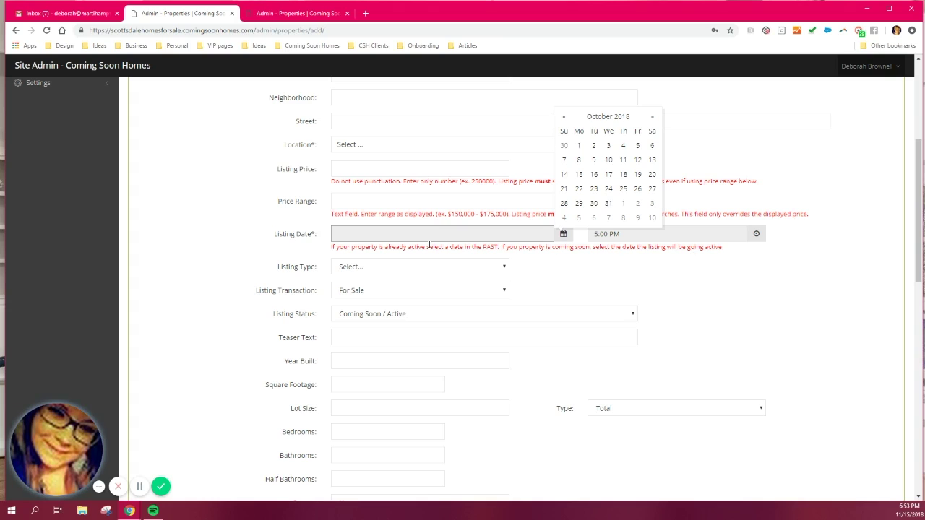
{"action": "left_click", "coordinate": [590, 280]}
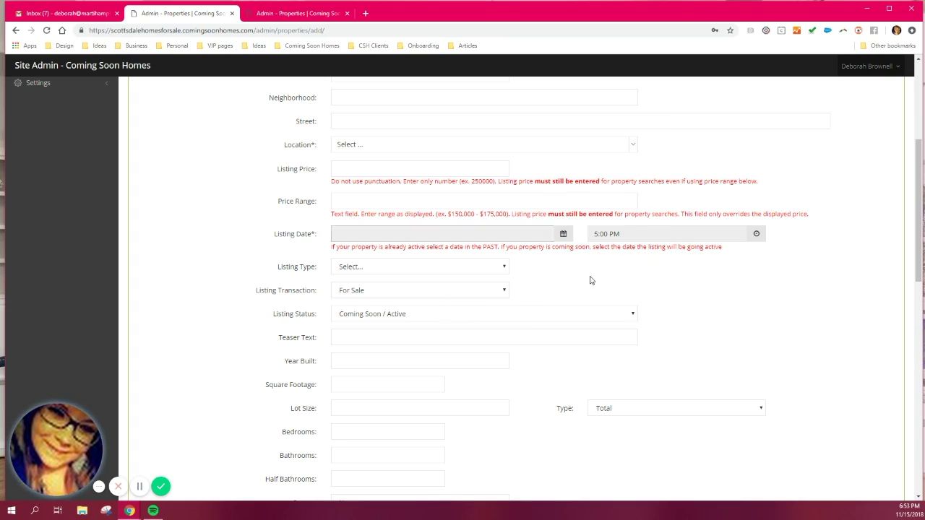
{"action": "left_click_drag", "start_coordinate": [330, 246], "coordinate": [754, 252]}
{"action": "left_click", "coordinate": [743, 259]}
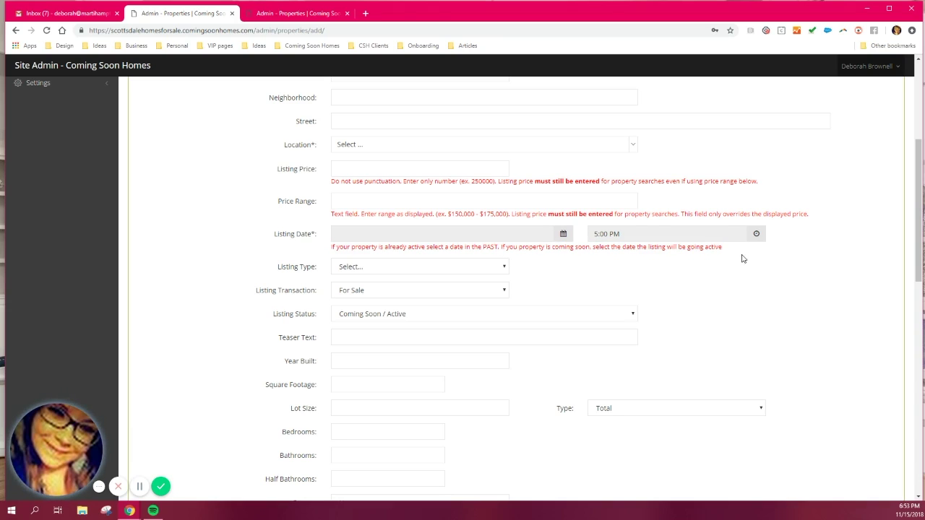
{"action": "triple_click", "coordinate": [564, 247]}
{"action": "left_click", "coordinate": [576, 266]}
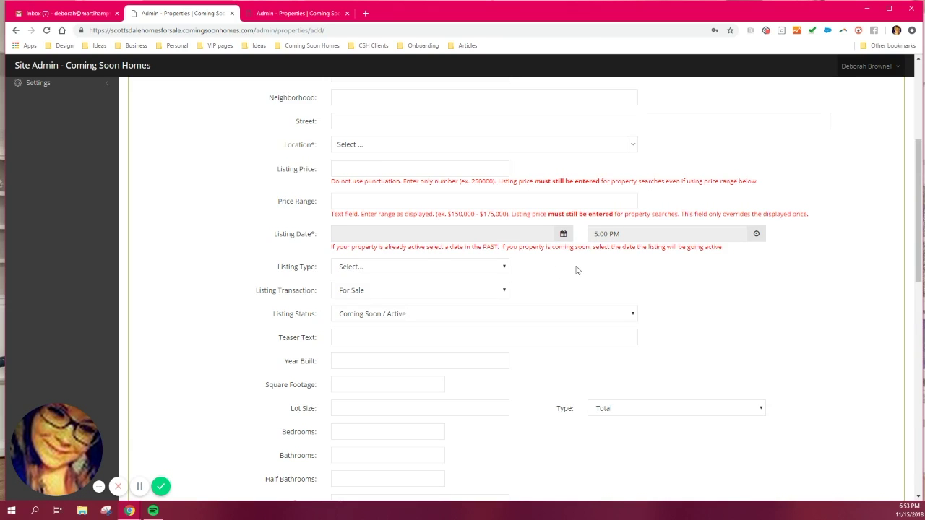
{"action": "scroll", "coordinate": [576, 269], "scroll_direction": "down", "scroll_amount": 1}
Change the Listing Status to Under Contract, then to Sold
{"action": "left_click", "coordinate": [374, 170]}
{"action": "left_click", "coordinate": [297, 201]}
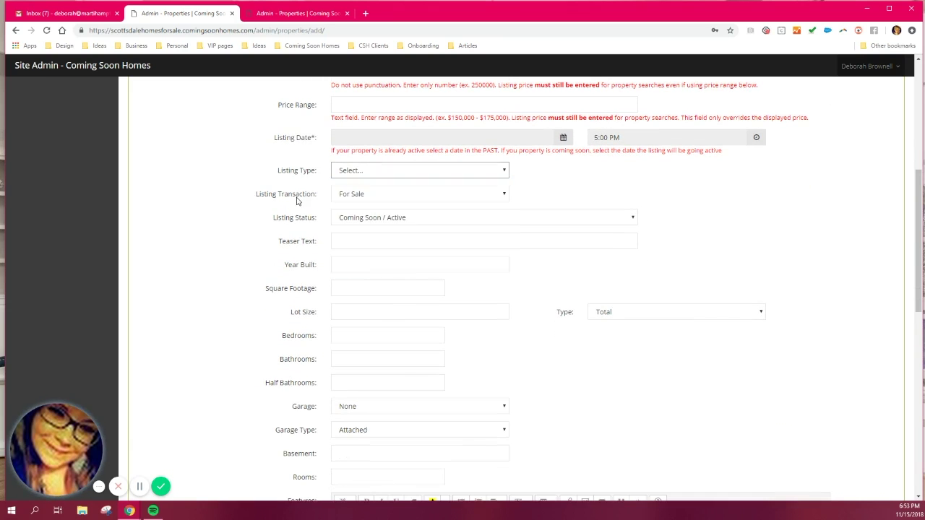
{"action": "left_click", "coordinate": [376, 222]}
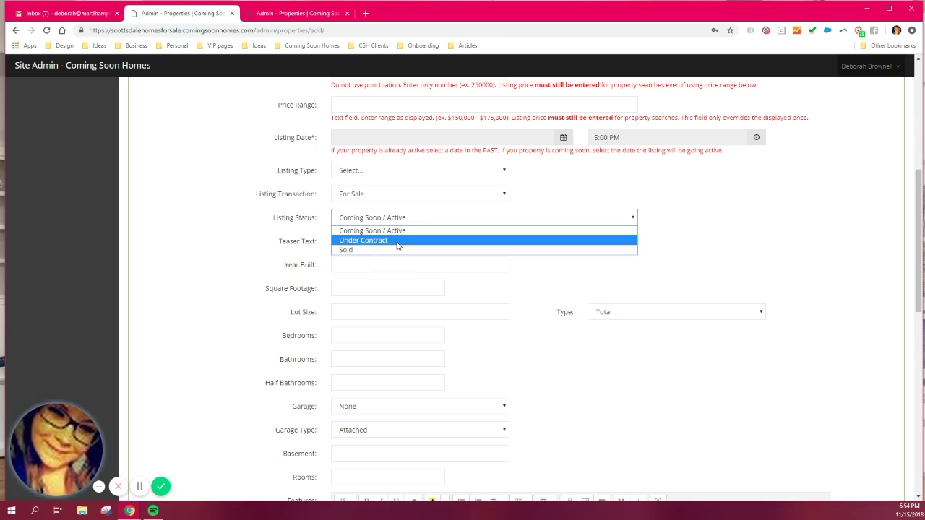
{"action": "left_click", "coordinate": [396, 244]}
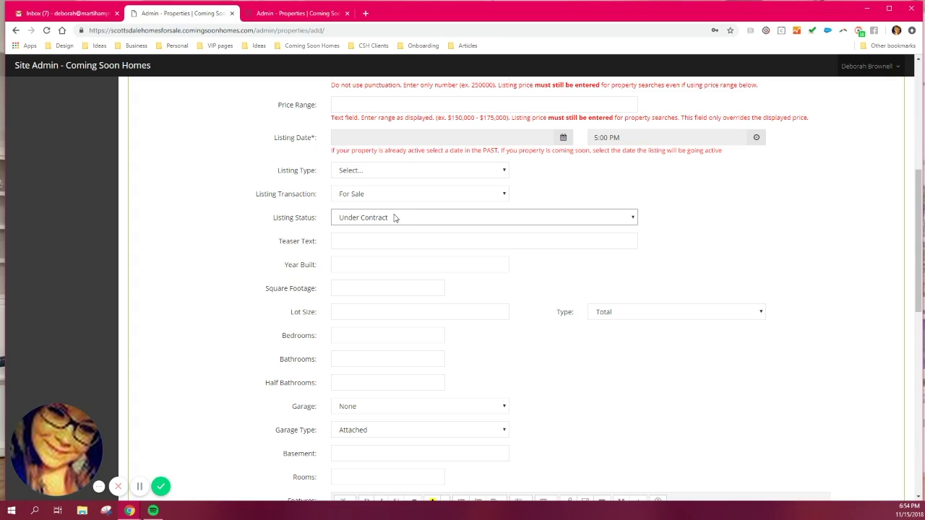
{"action": "left_click", "coordinate": [396, 215]}
{"action": "left_click", "coordinate": [373, 248]}
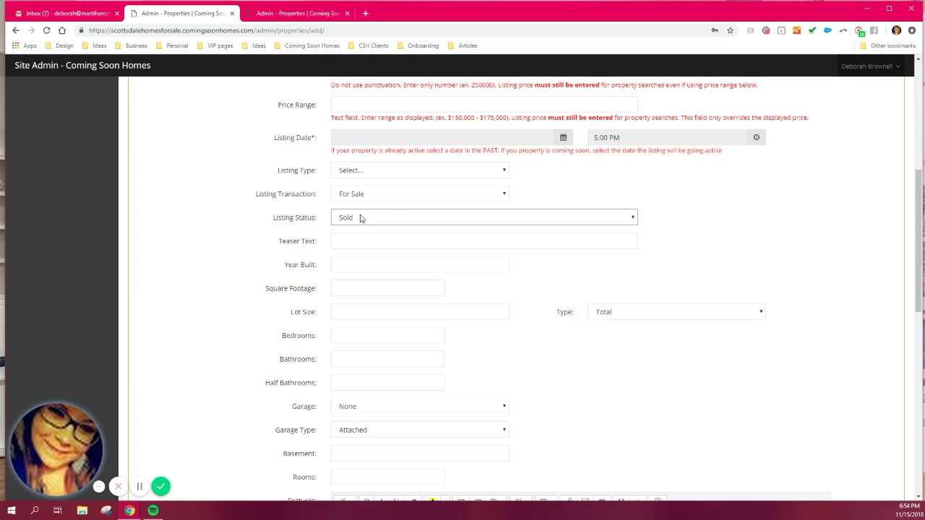
{"action": "left_click", "coordinate": [314, 244]}
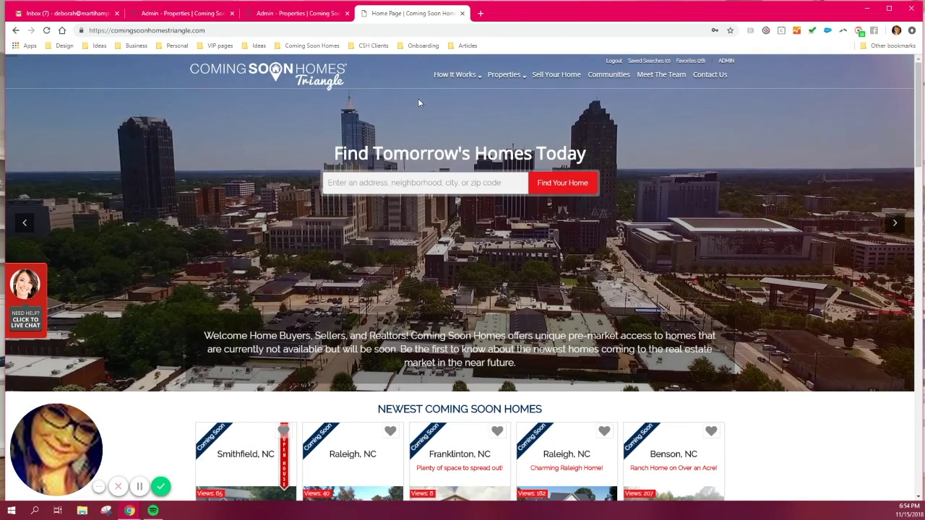
Advance the public site's carousel to the next newest homes, then return to the Admin – Properties tab
{"action": "scroll", "coordinate": [492, 218], "scroll_direction": "down", "scroll_amount": 5}
{"action": "scroll", "coordinate": [462, 219], "scroll_direction": "up", "scroll_amount": 2}
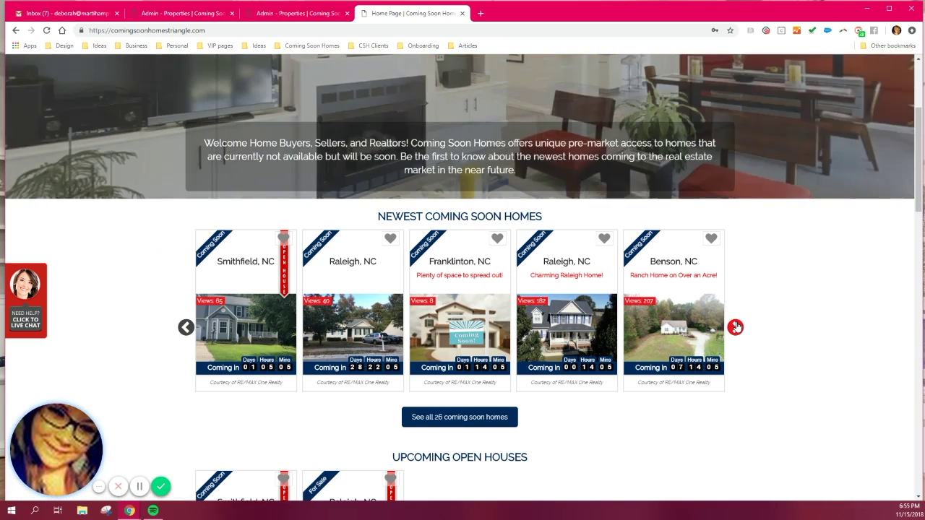
{"action": "left_click", "coordinate": [735, 327]}
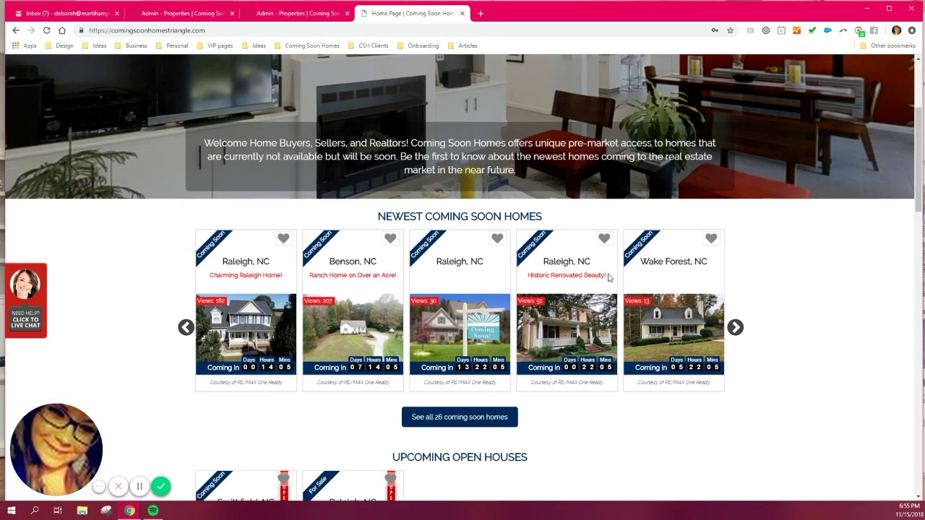
{"action": "left_click", "coordinate": [315, 14]}
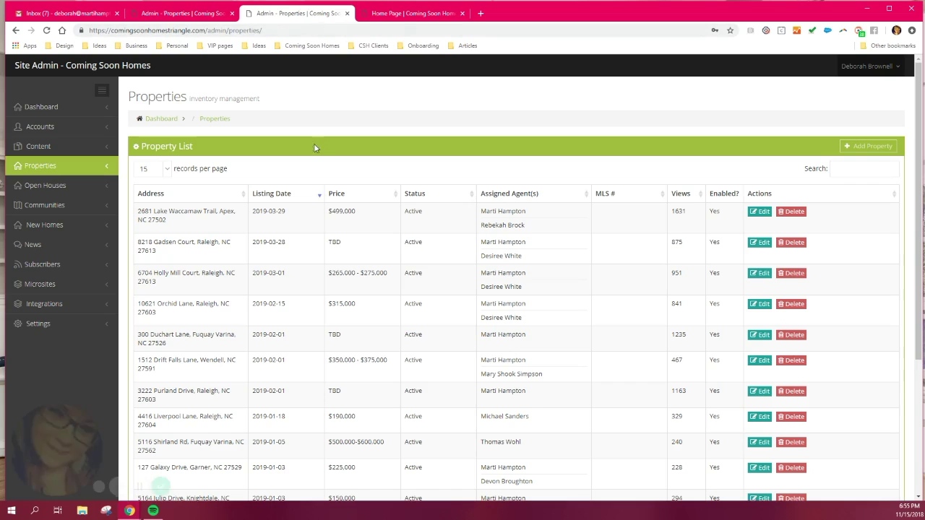
Return to the Scottsdale add-property form and highlight the property detail labels from Year Built down
{"action": "left_click", "coordinate": [201, 15]}
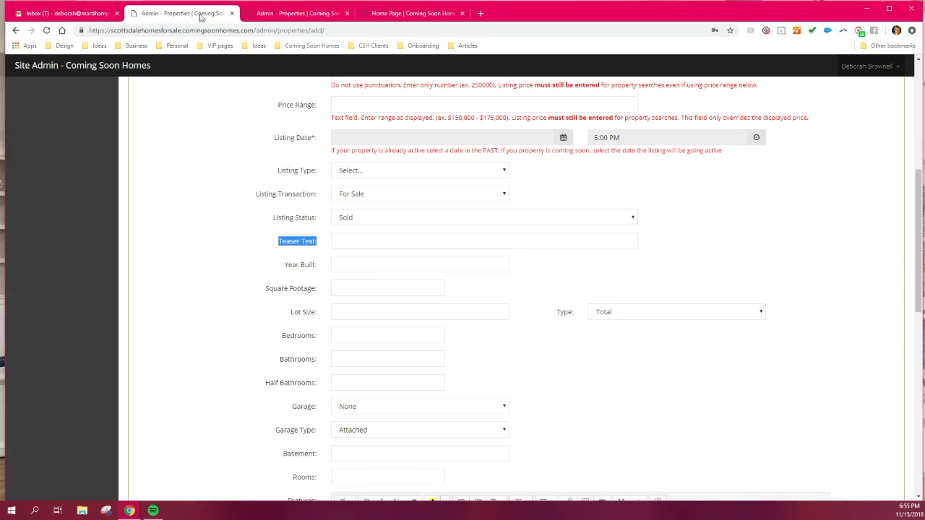
{"action": "left_click", "coordinate": [292, 251]}
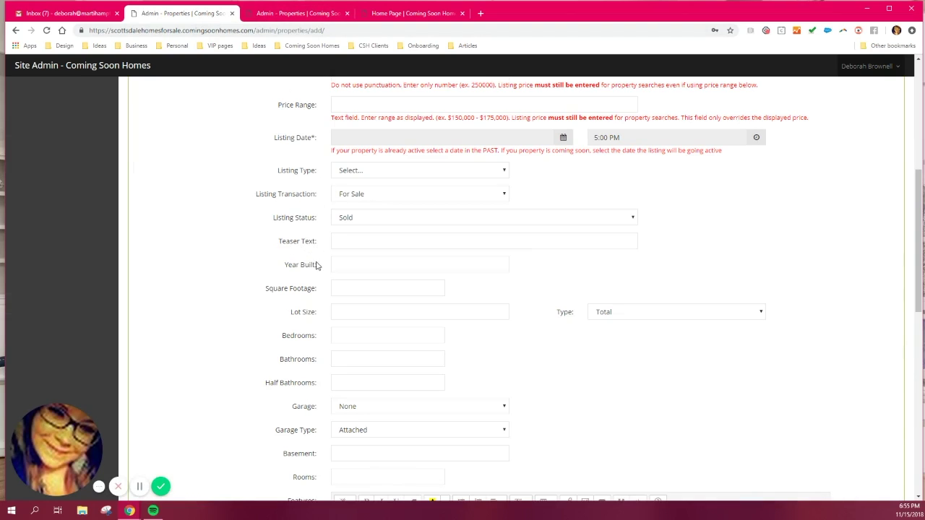
{"action": "left_click_drag", "start_coordinate": [289, 265], "coordinate": [318, 455]}
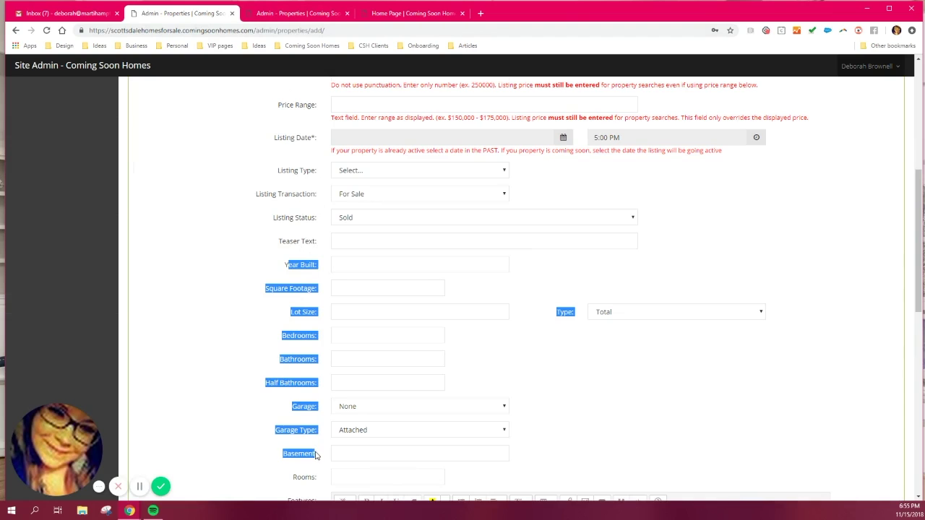
{"action": "left_click", "coordinate": [326, 315]}
{"action": "scroll", "coordinate": [326, 315], "scroll_direction": "down", "scroll_amount": 3}
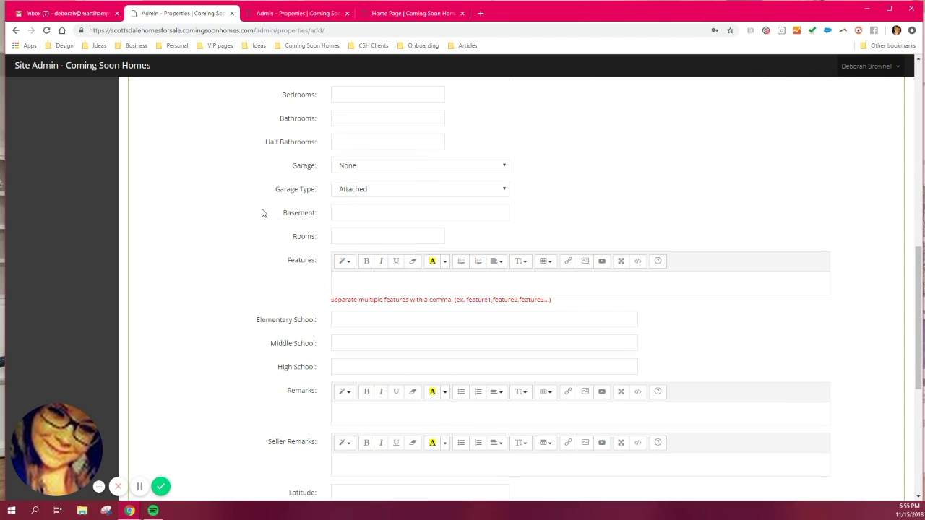
{"action": "scroll", "coordinate": [284, 291], "scroll_direction": "down", "scroll_amount": 1}
Start an empty bulleted list in the Features box
{"action": "left_click_drag", "start_coordinate": [293, 221], "coordinate": [320, 210]}
{"action": "left_click", "coordinate": [323, 223]}
{"action": "left_click", "coordinate": [353, 234]}
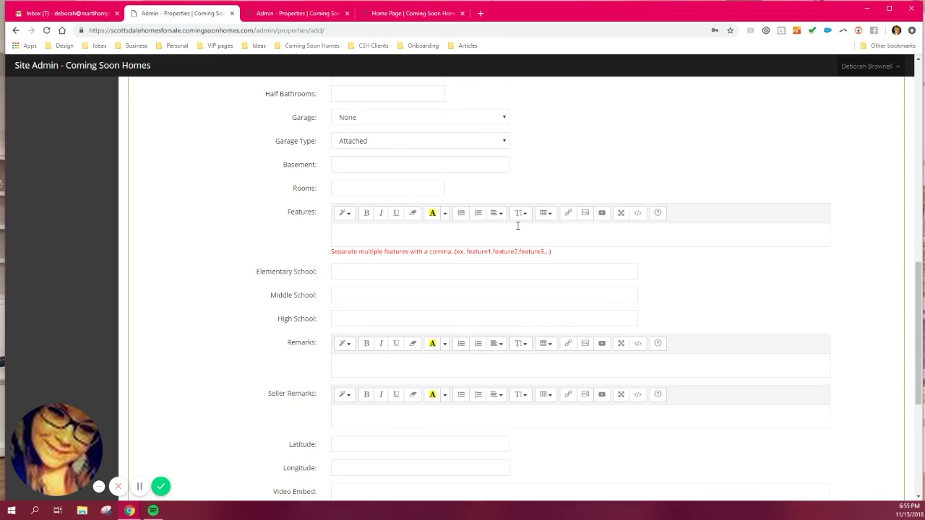
{"action": "left_click", "coordinate": [462, 214]}
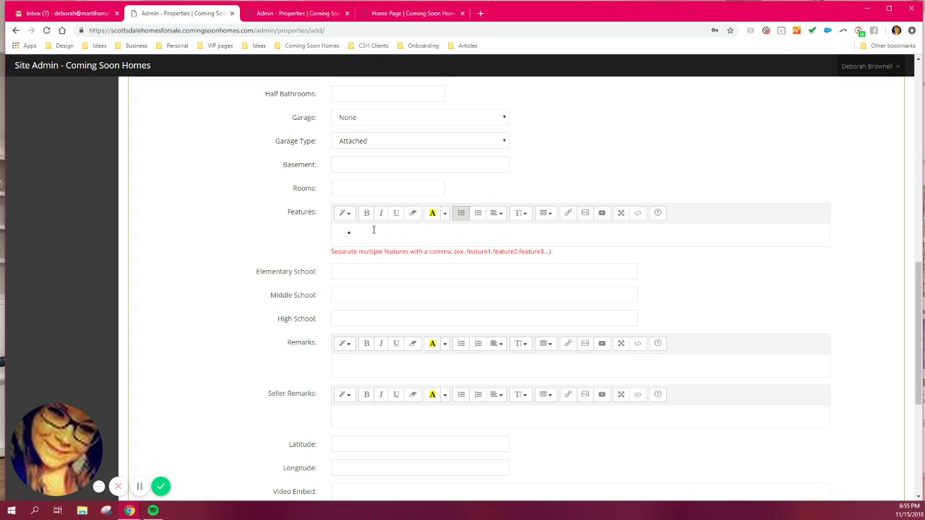
Delete the empty bullet so the Features box is blank
{"action": "key", "text": "BackSpace"}
{"action": "scroll", "coordinate": [325, 245], "scroll_direction": "down", "scroll_amount": 2}
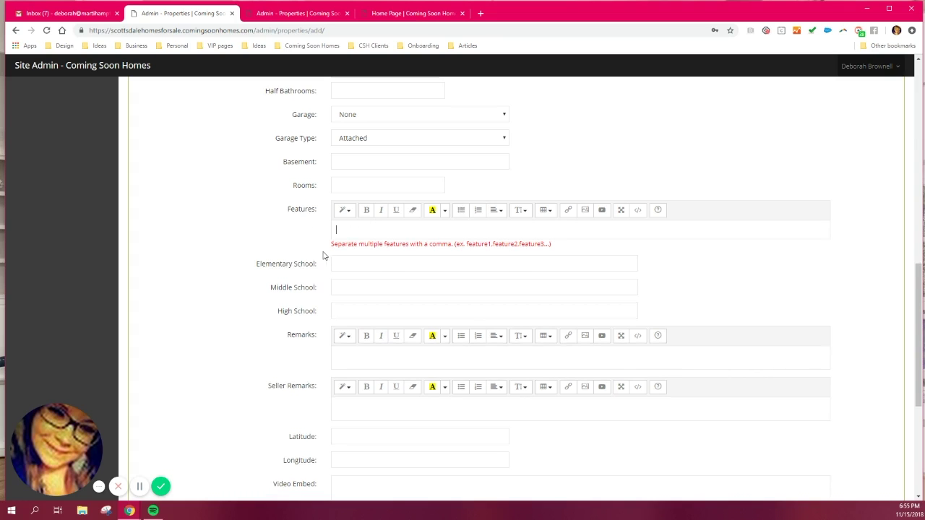
{"action": "left_click_drag", "start_coordinate": [263, 178], "coordinate": [326, 220]}
{"action": "left_click", "coordinate": [327, 221]}
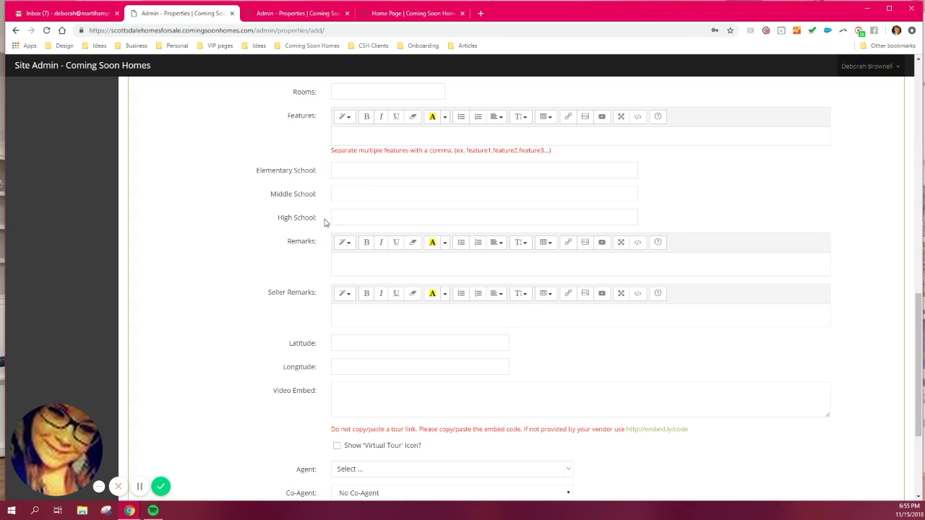
Highlight the Elementary, Middle and High School labels, then the Remarks label
{"action": "left_click_drag", "start_coordinate": [256, 170], "coordinate": [318, 223]}
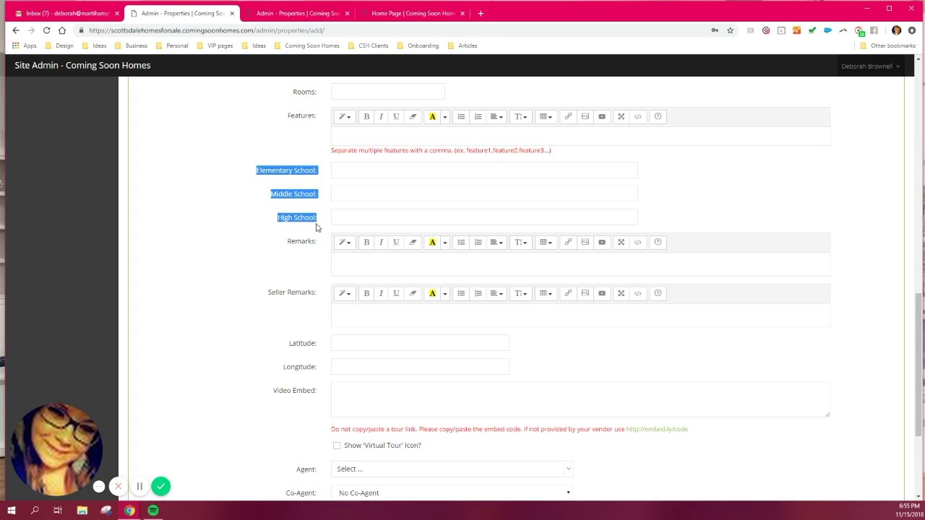
{"action": "left_click", "coordinate": [320, 226]}
{"action": "scroll", "coordinate": [333, 254], "scroll_direction": "down", "scroll_amount": 2}
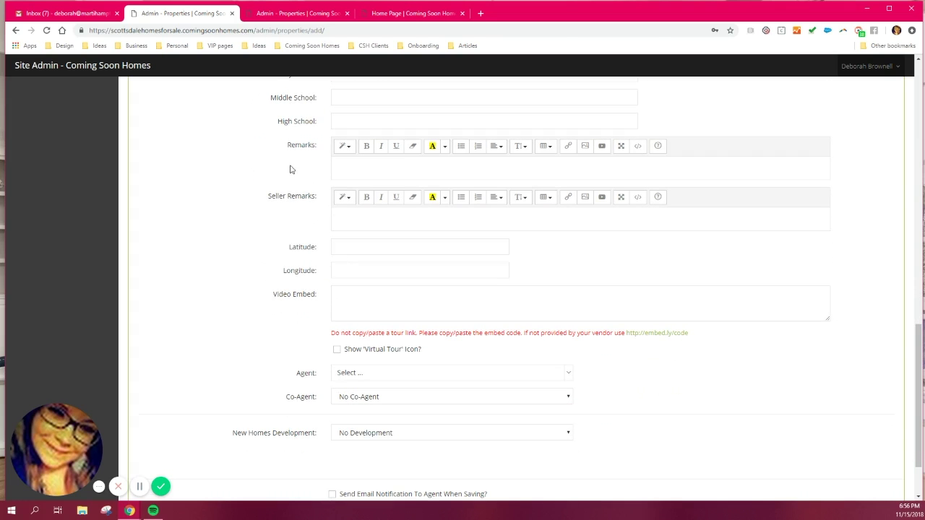
{"action": "scroll", "coordinate": [287, 151], "scroll_direction": "up", "scroll_amount": 1}
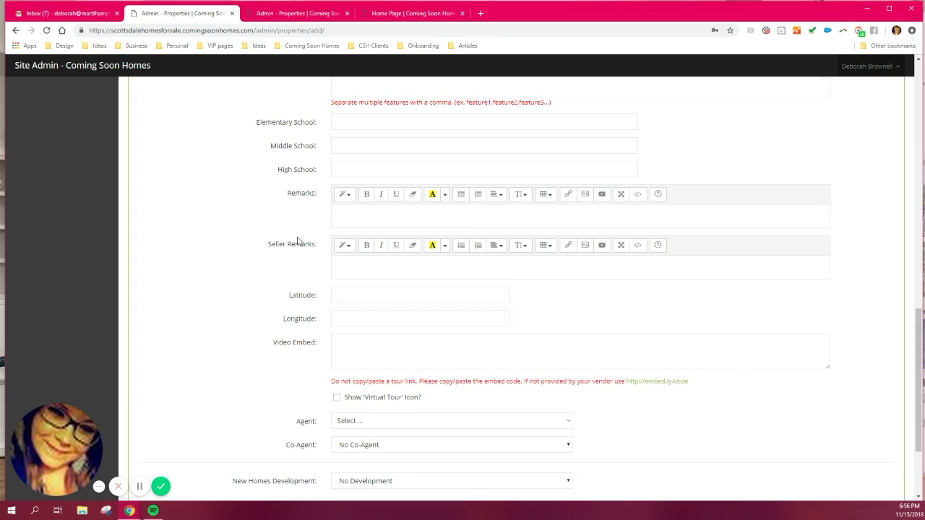
{"action": "left_click_drag", "start_coordinate": [287, 195], "coordinate": [318, 202]}
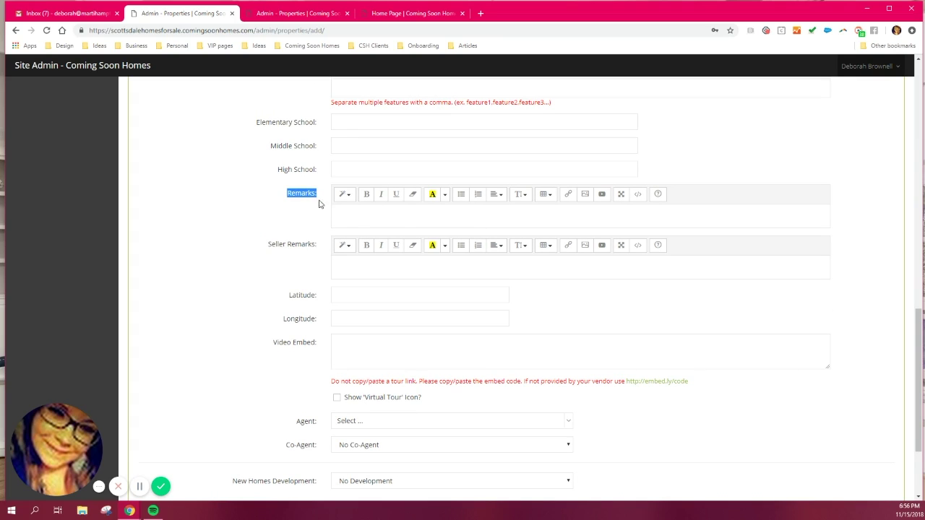
{"action": "left_click", "coordinate": [354, 218]}
{"action": "left_click", "coordinate": [355, 217]}
{"action": "scroll", "coordinate": [429, 312], "scroll_direction": "down", "scroll_amount": 2}
{"action": "left_click", "coordinate": [335, 216]}
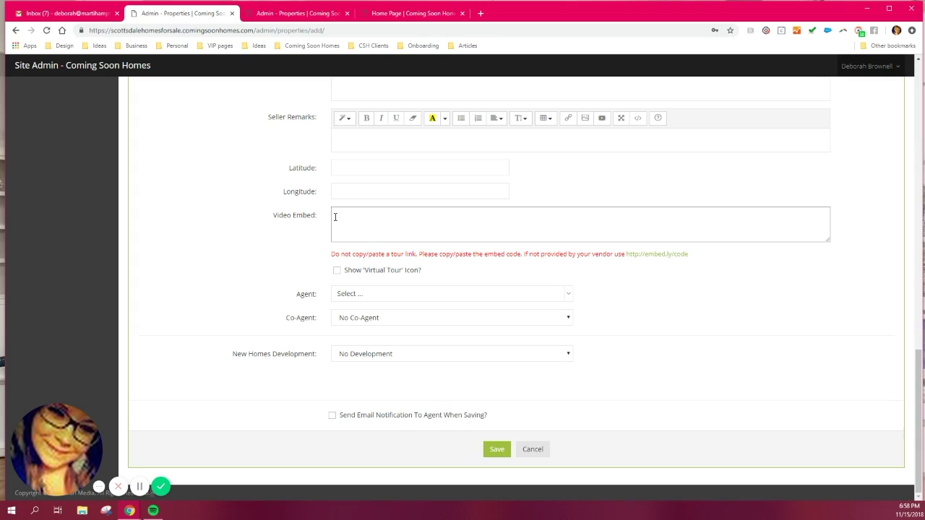
{"action": "left_click_drag", "start_coordinate": [331, 255], "coordinate": [417, 255]}
{"action": "left_click", "coordinate": [419, 257]}
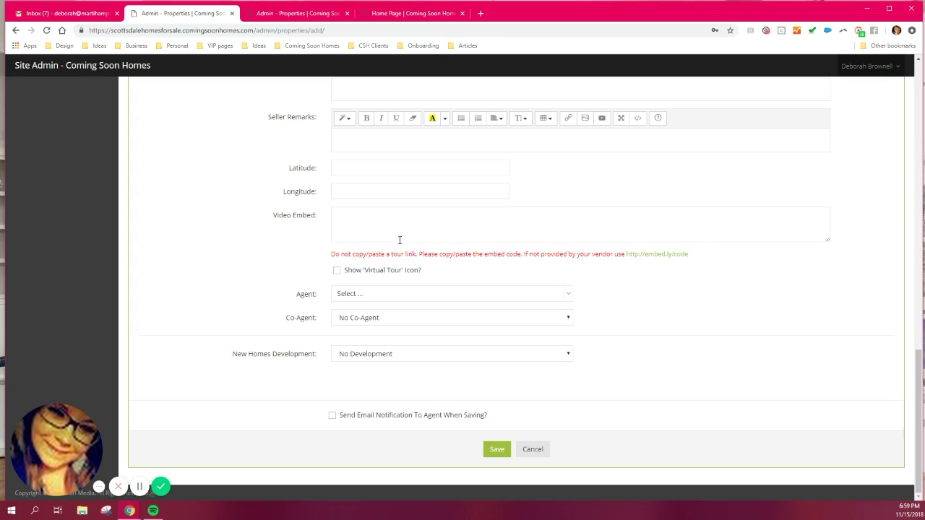
{"action": "left_click", "coordinate": [382, 220]}
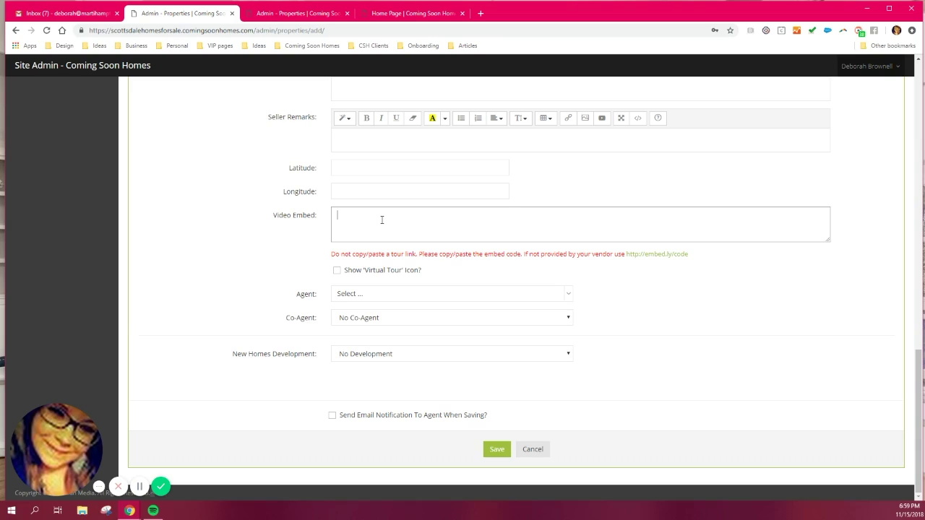
{"action": "left_click_drag", "start_coordinate": [487, 254], "coordinate": [704, 256]}
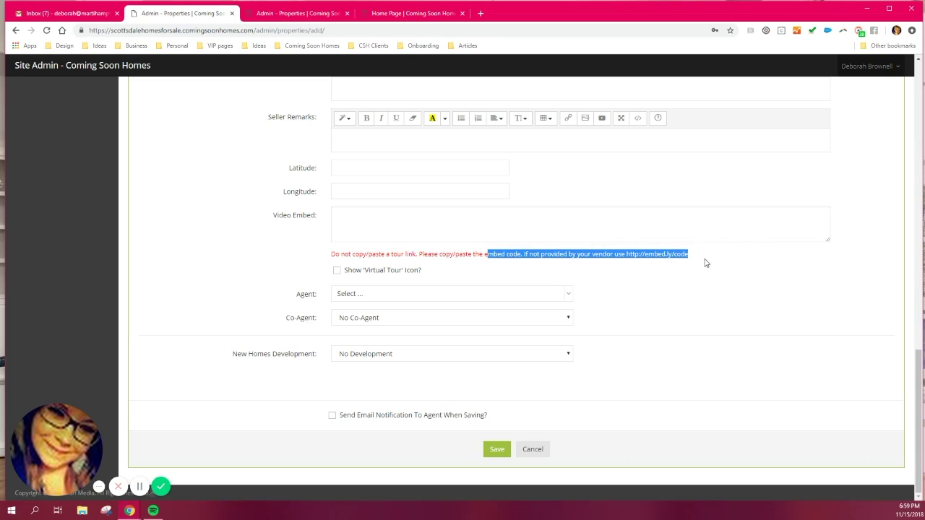
{"action": "left_click", "coordinate": [704, 258]}
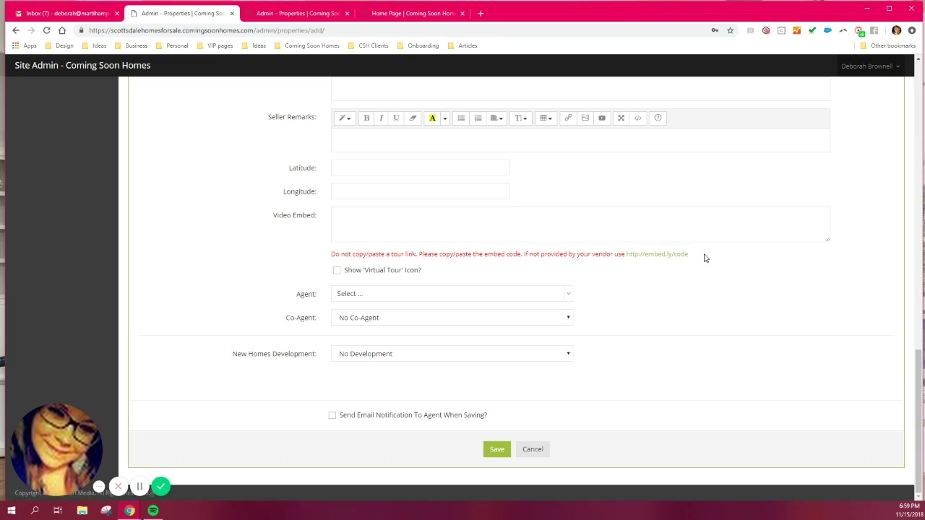
{"action": "left_click", "coordinate": [664, 256]}
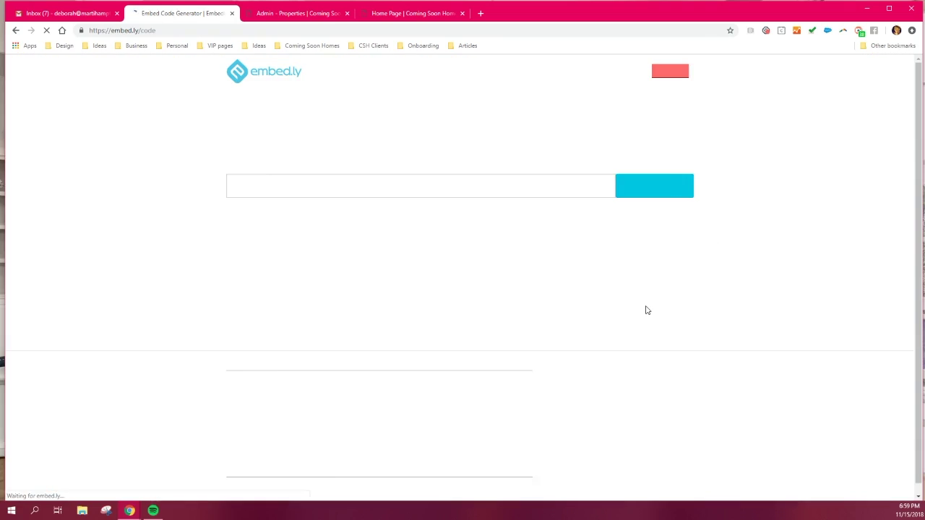
{"action": "left_click", "coordinate": [355, 191]}
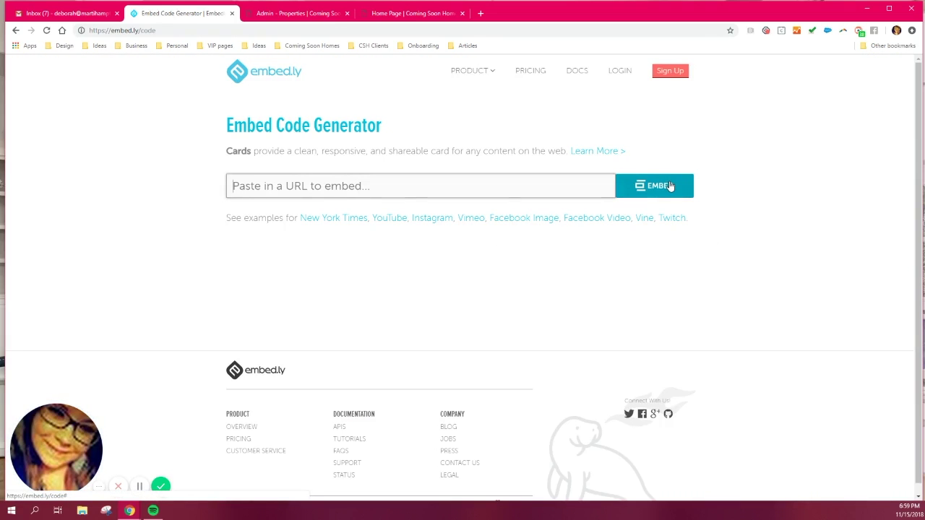
{"action": "left_click", "coordinate": [14, 32]}
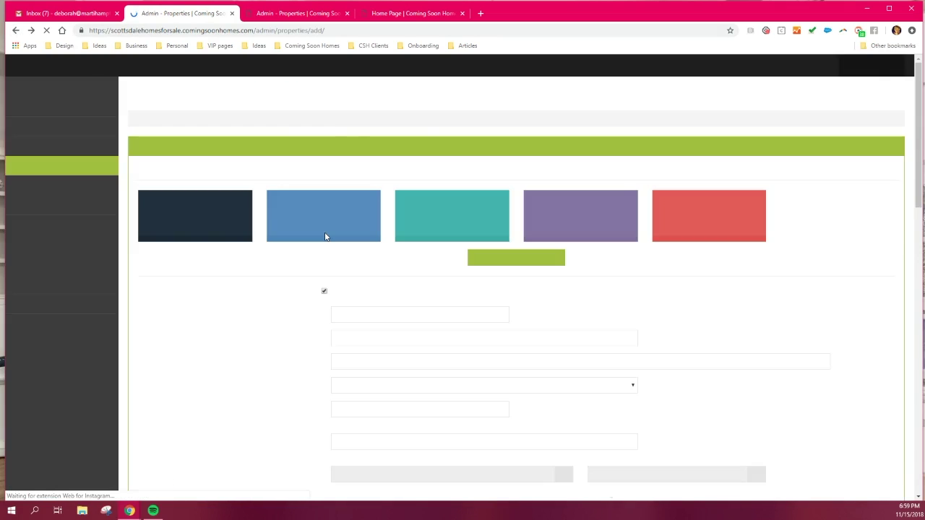
{"action": "left_click", "coordinate": [403, 235]}
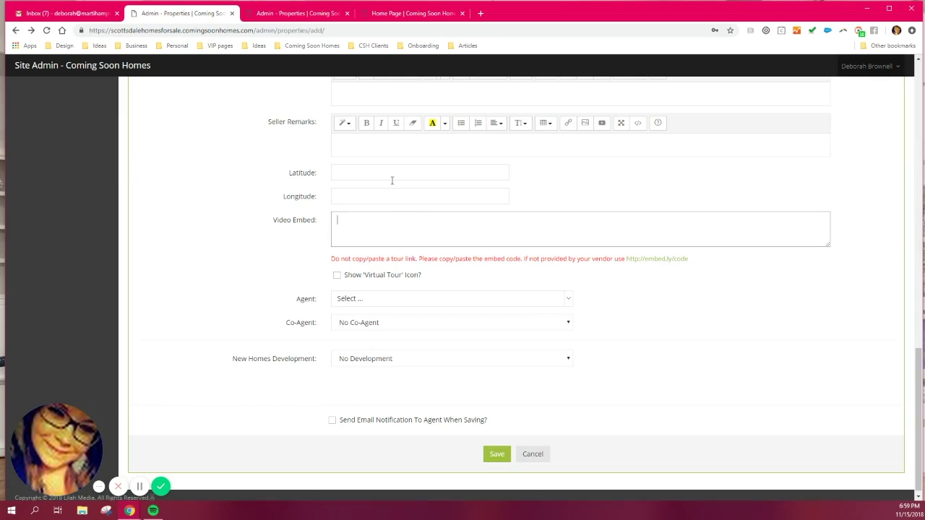
On the Triangle home page, advance the Now Accepting Offers carousel and open the Angier, NC listing
{"action": "left_click", "coordinate": [404, 13]}
{"action": "scroll", "coordinate": [462, 294], "scroll_direction": "down", "scroll_amount": 5}
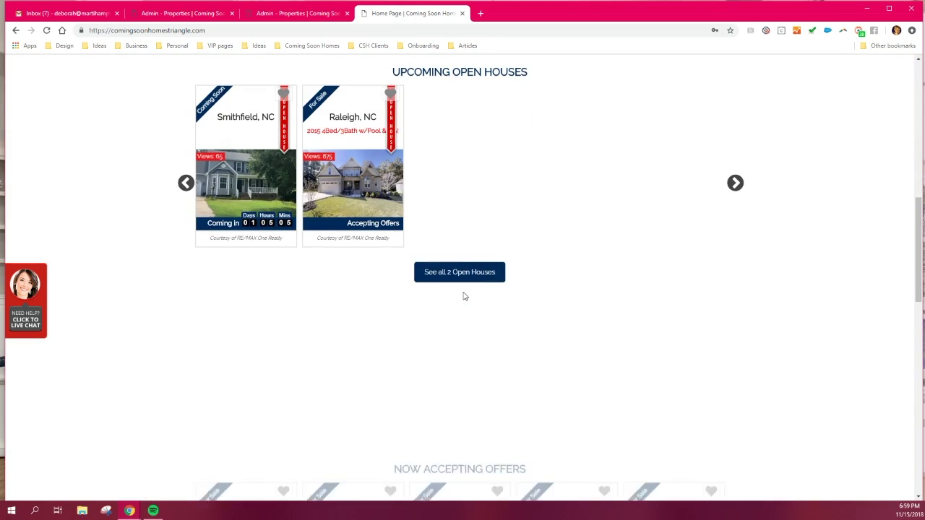
{"action": "scroll", "coordinate": [465, 296], "scroll_direction": "down", "scroll_amount": 3}
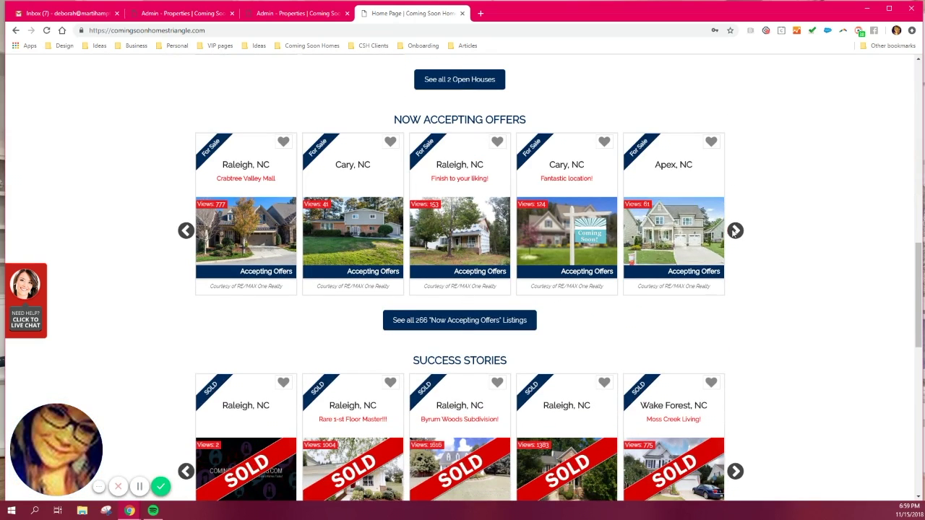
{"action": "left_click", "coordinate": [735, 230]}
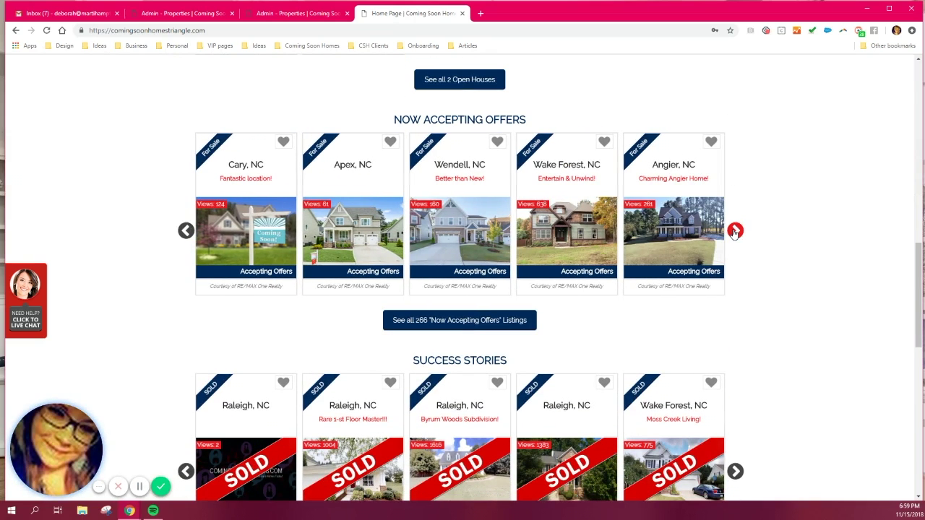
{"action": "left_click", "coordinate": [673, 167]}
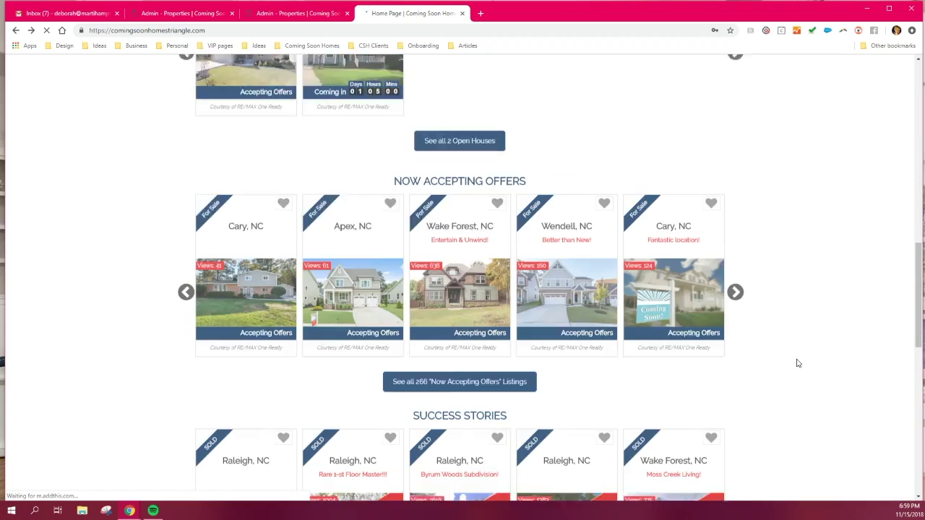
Open the 6329 Mountain Oaks Way listing in Wake Forest to view its embedded video, then return to admin
{"action": "scroll", "coordinate": [797, 364], "scroll_direction": "up", "scroll_amount": 1}
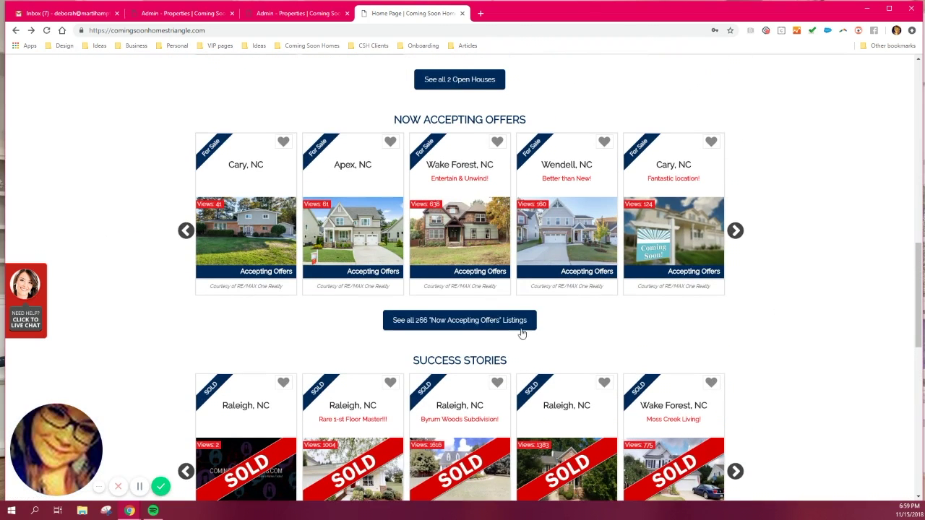
{"action": "left_click", "coordinate": [477, 175]}
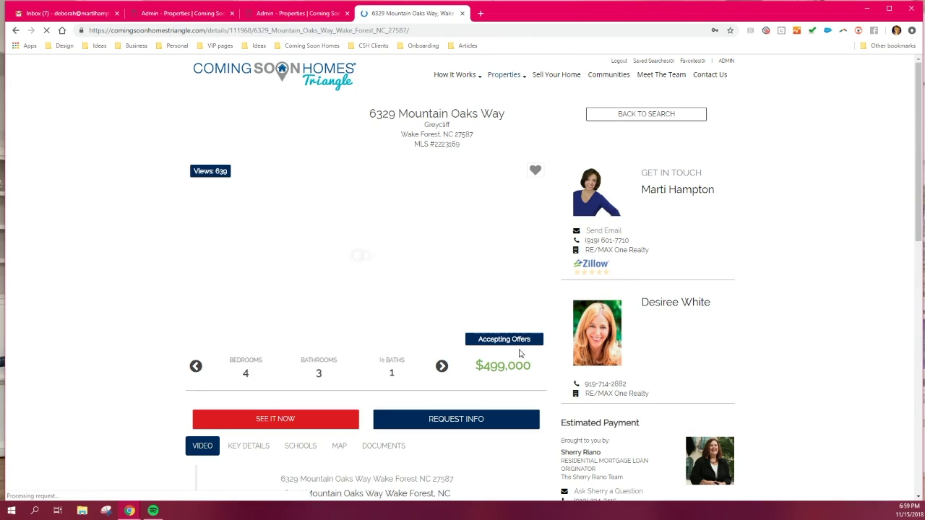
{"action": "scroll", "coordinate": [519, 355], "scroll_direction": "down", "scroll_amount": 1}
{"action": "scroll", "coordinate": [519, 354], "scroll_direction": "down", "scroll_amount": 2}
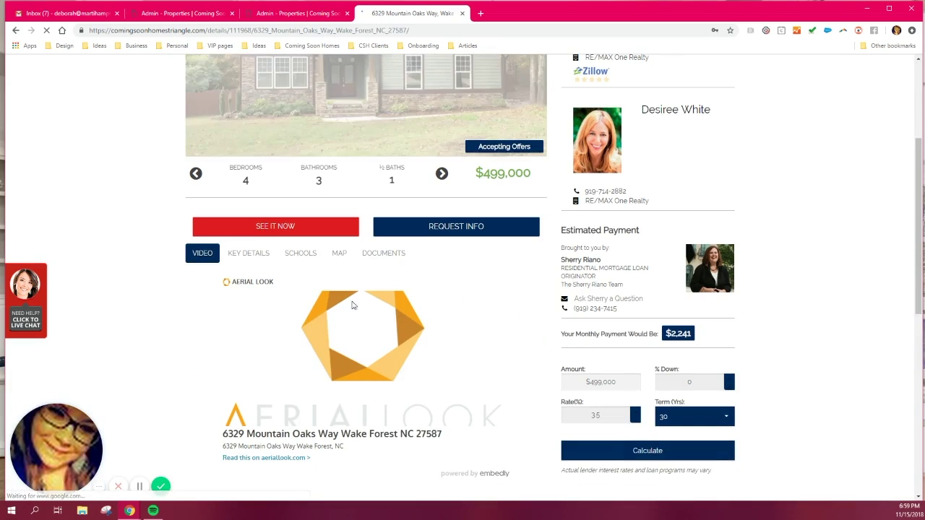
{"action": "scroll", "coordinate": [458, 380], "scroll_direction": "up", "scroll_amount": 3}
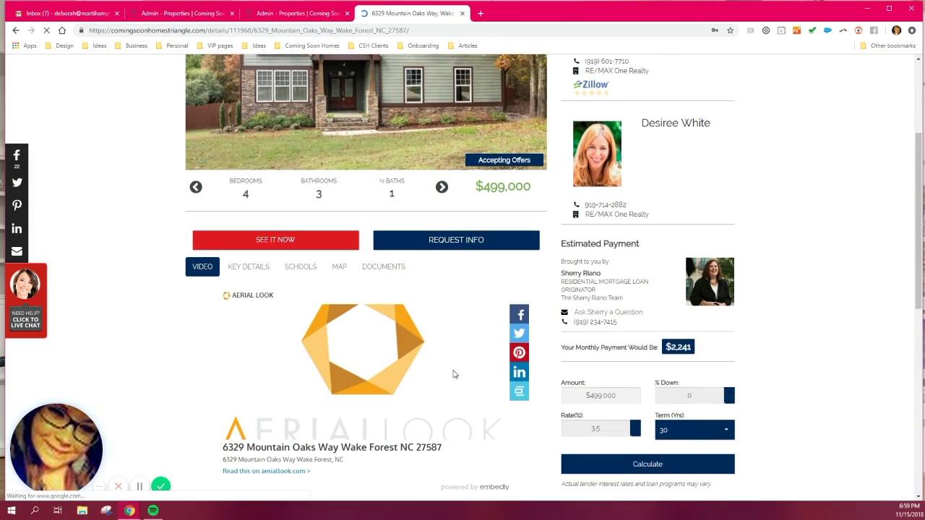
{"action": "left_click", "coordinate": [312, 21]}
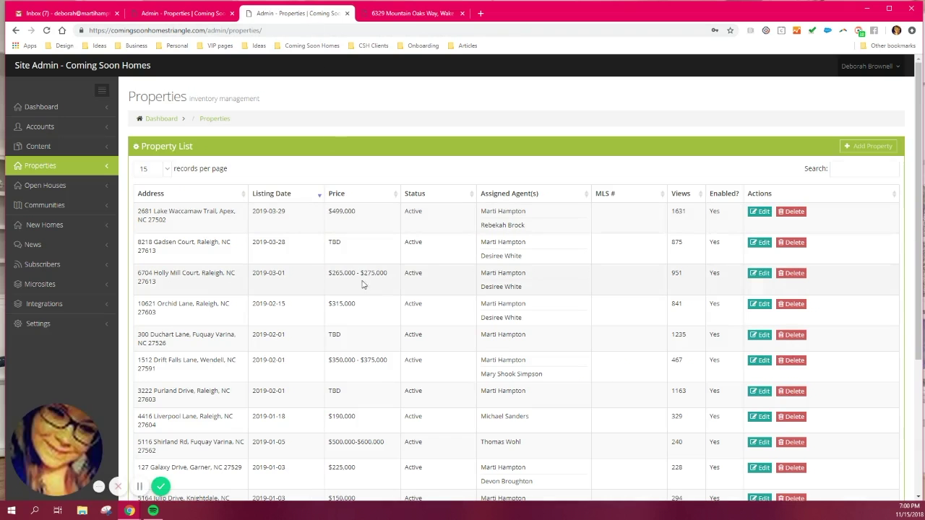
{"action": "key", "text": "ctrl+Page_Up"}
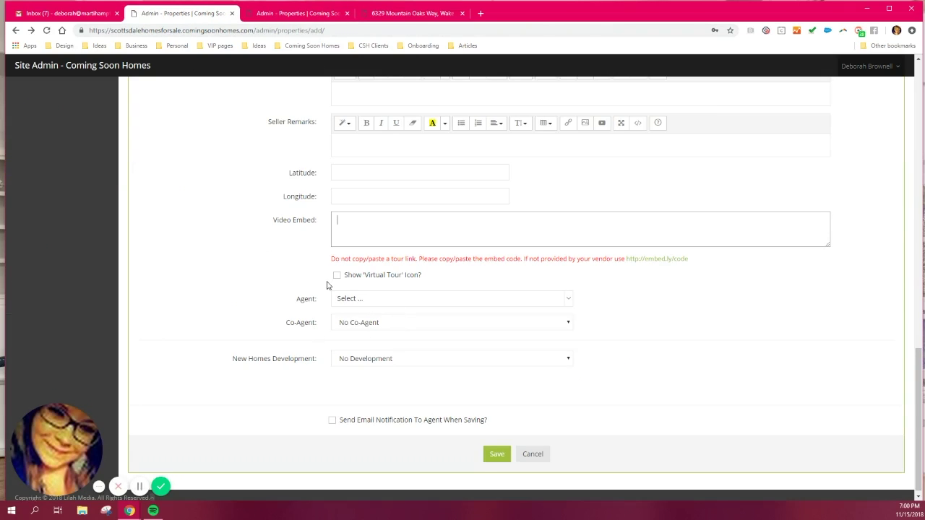
{"action": "left_click", "coordinate": [366, 300]}
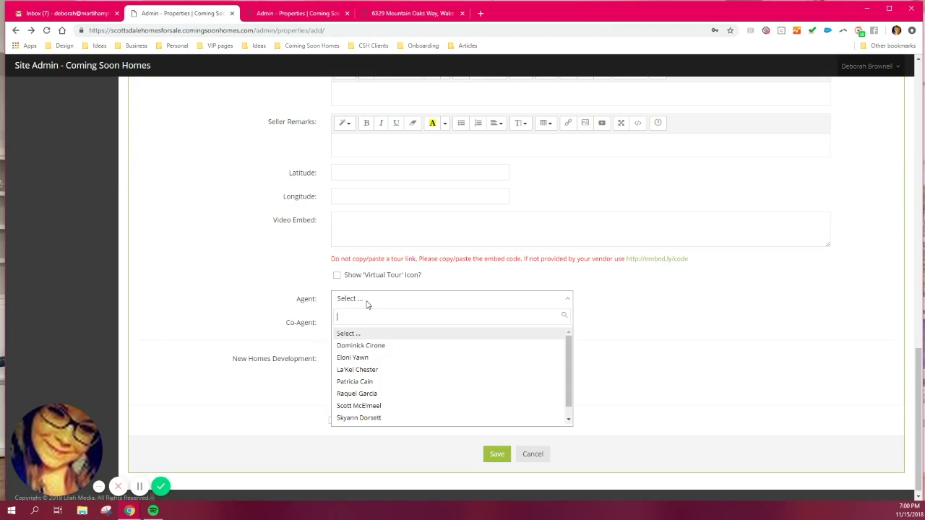
{"action": "left_click", "coordinate": [314, 302]}
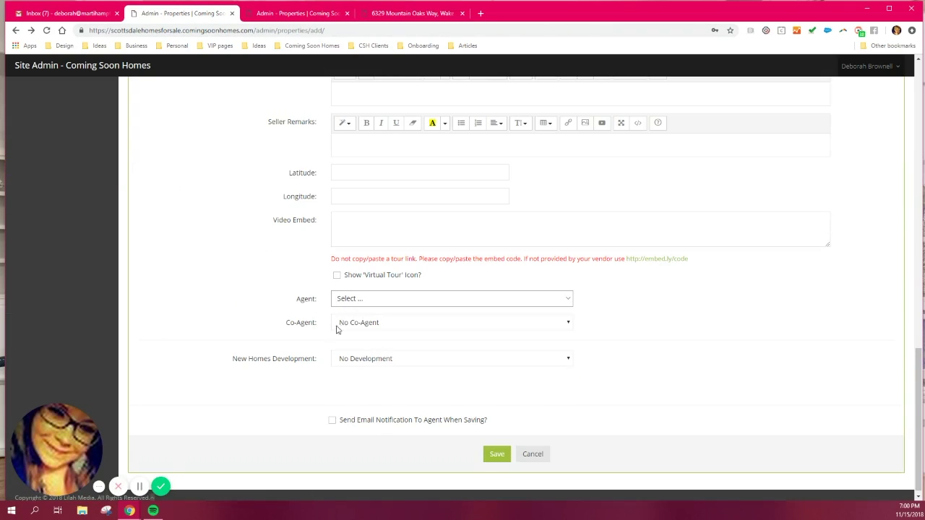
{"action": "left_click", "coordinate": [258, 328]}
{"action": "left_click", "coordinate": [496, 456]}
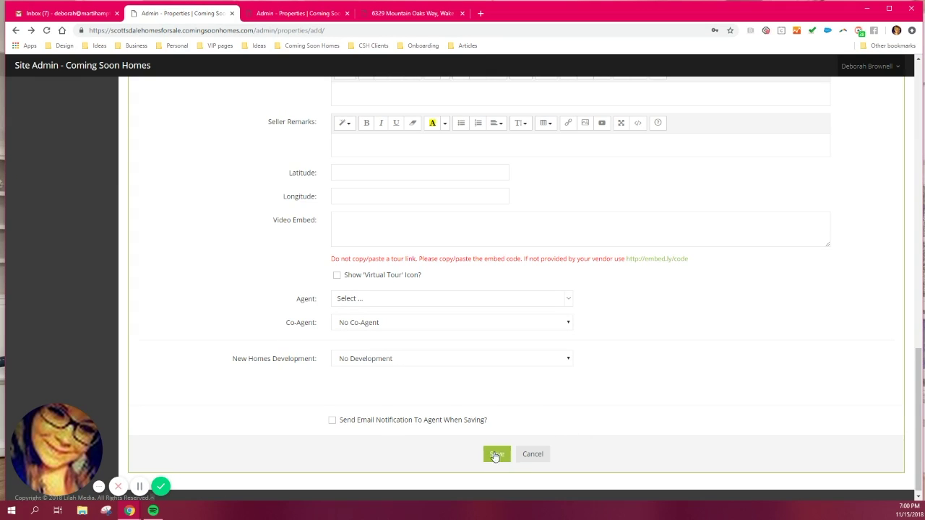
{"action": "left_click", "coordinate": [415, 13]}
{"action": "left_click", "coordinate": [302, 13]}
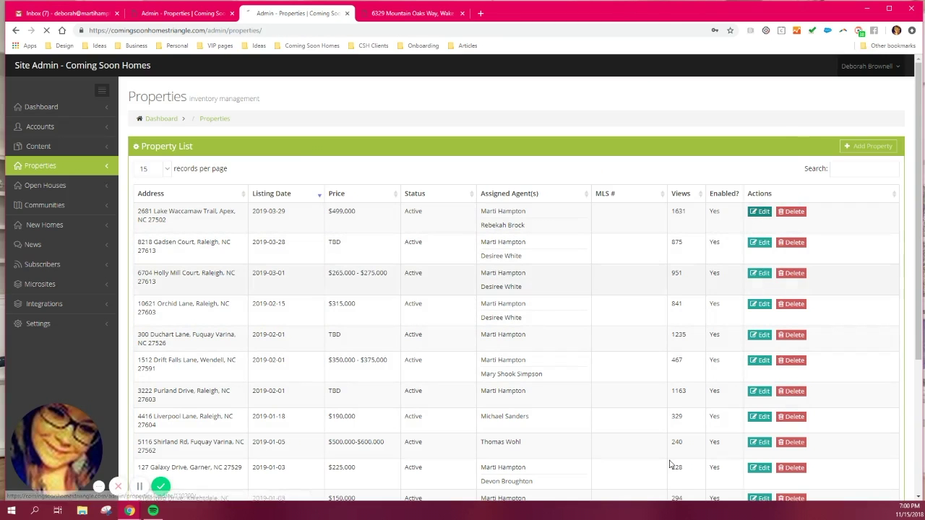
{"action": "left_click", "coordinate": [758, 211]}
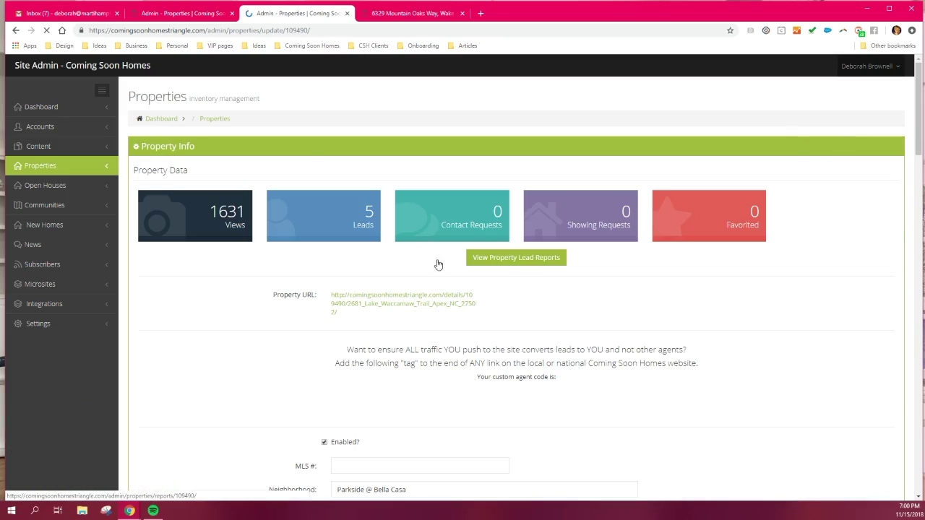
{"action": "scroll", "coordinate": [433, 358], "scroll_direction": "down", "scroll_amount": 4}
{"action": "scroll", "coordinate": [542, 344], "scroll_direction": "down", "scroll_amount": 2}
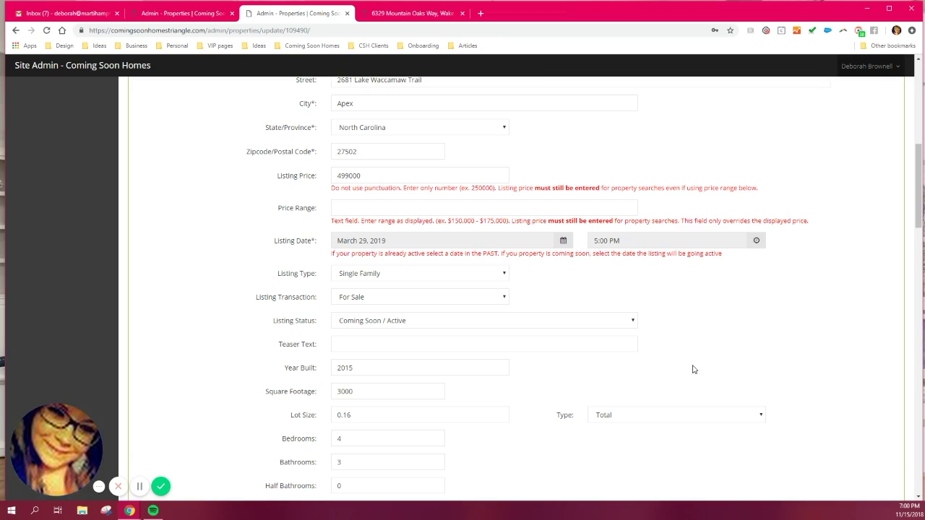
{"action": "scroll", "coordinate": [692, 370], "scroll_direction": "up", "scroll_amount": 6}
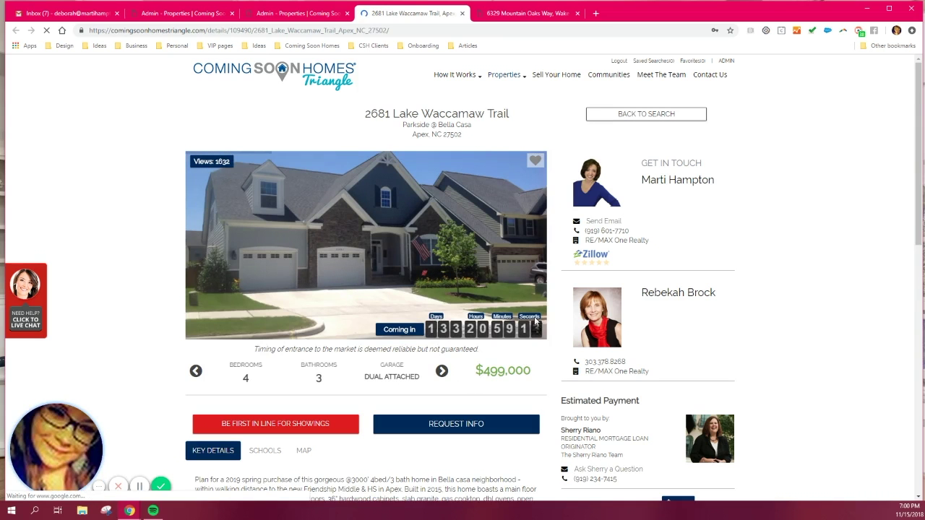
Page through the Lake Waccamaw Trail listing's details slider
{"action": "scroll", "coordinate": [493, 217], "scroll_direction": "down", "scroll_amount": 2}
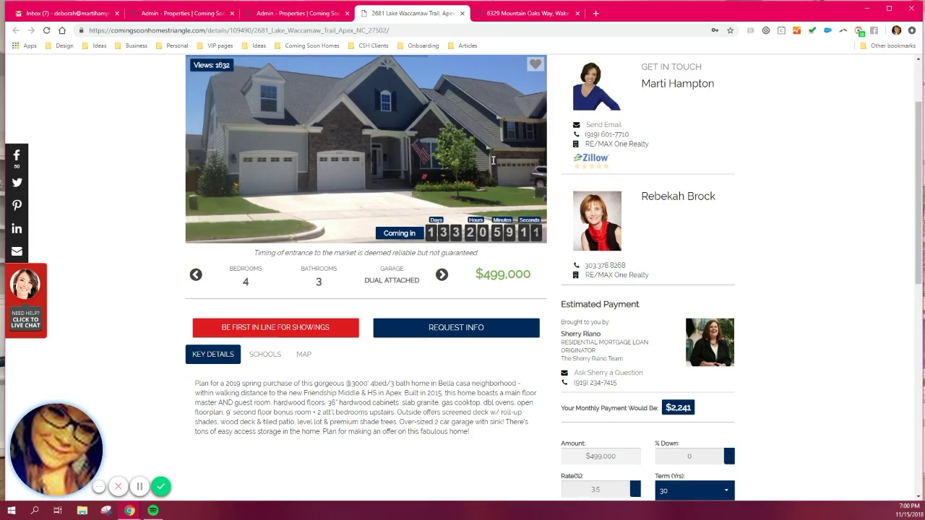
{"action": "left_click", "coordinate": [442, 275]}
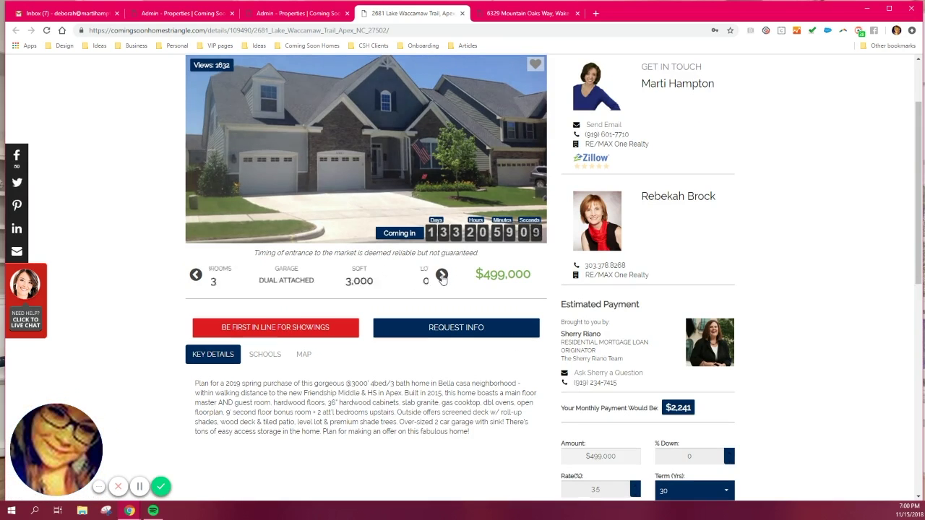
{"action": "left_click", "coordinate": [442, 278]}
{"action": "left_click", "coordinate": [442, 278]}
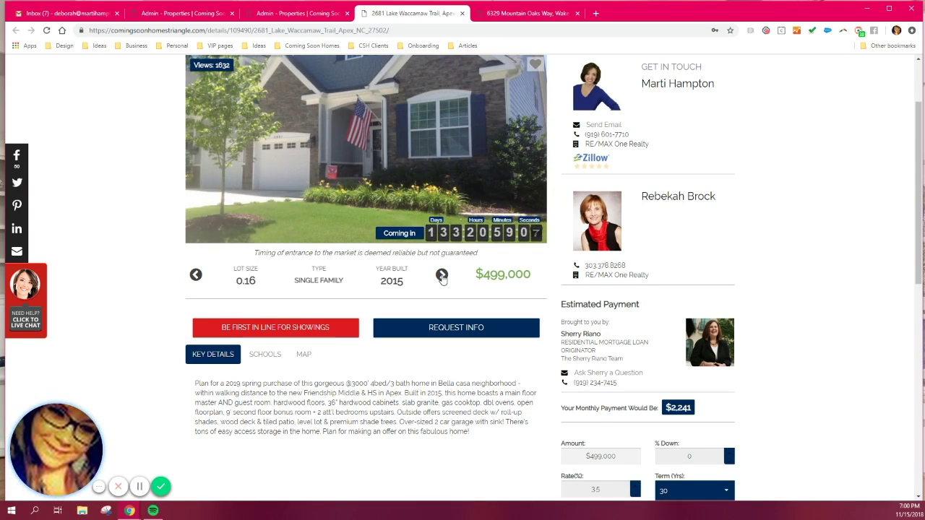
{"action": "left_click", "coordinate": [442, 276]}
View the listing's Schools and Map tabs, then go back to Key Details
{"action": "scroll", "coordinate": [279, 340], "scroll_direction": "down", "scroll_amount": 3}
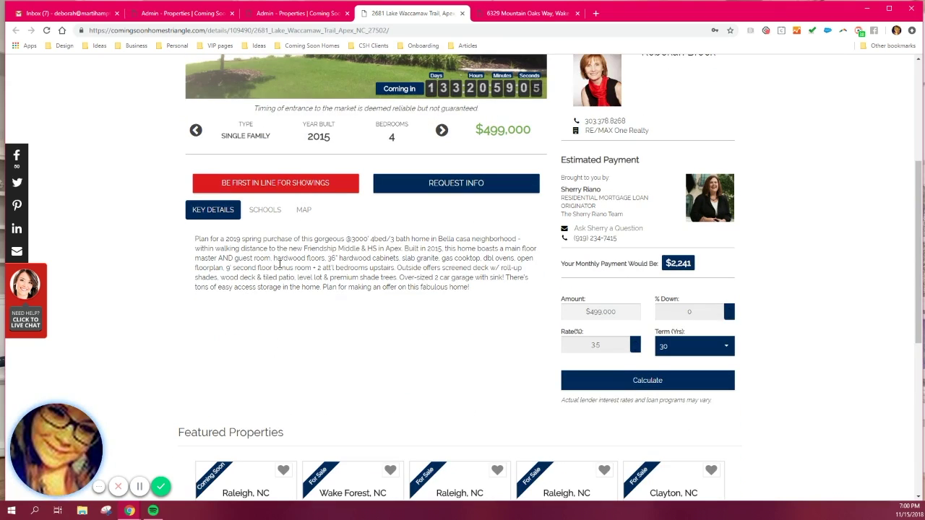
{"action": "left_click", "coordinate": [268, 210]}
{"action": "left_click", "coordinate": [304, 210]}
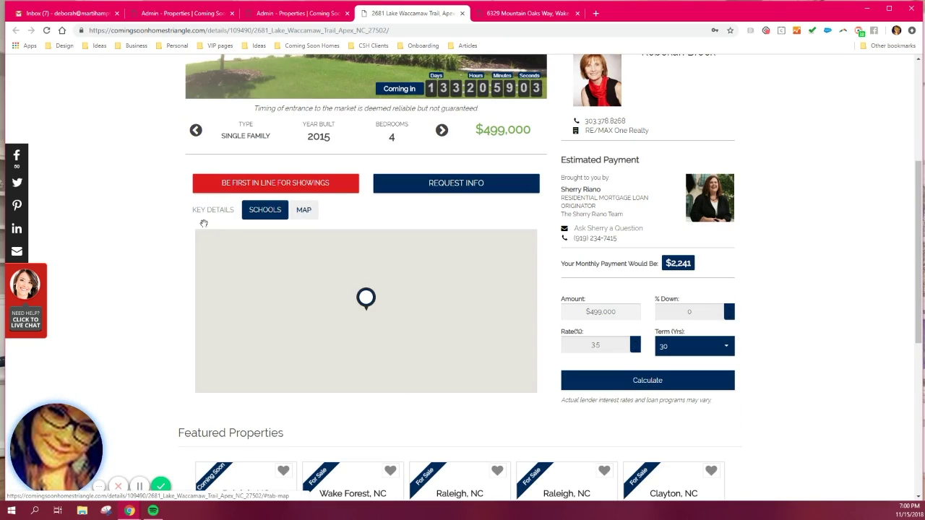
{"action": "left_click", "coordinate": [211, 211]}
In the admin record, show the eight property pictures, drag one to demonstrate reordering, then reach Floorplans and Documents
{"action": "key", "text": "ctrl+shift+Tab"}
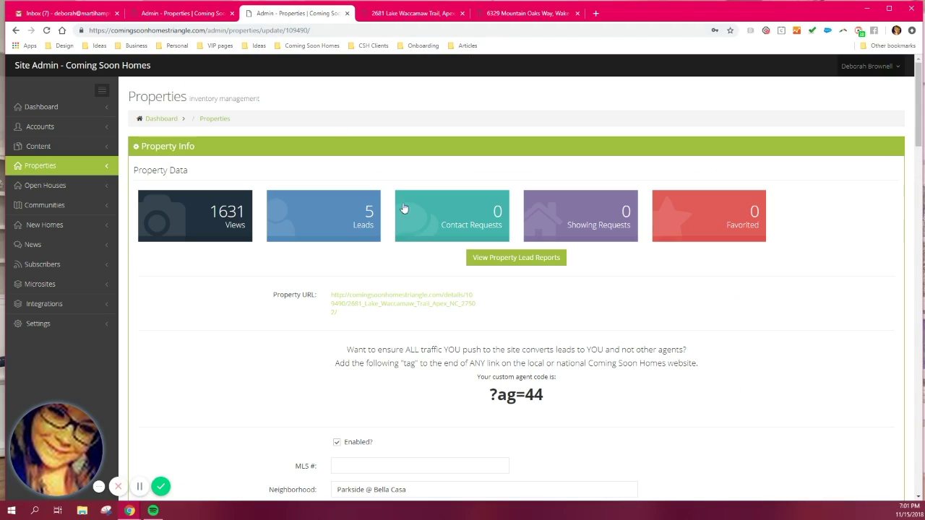
{"action": "scroll", "coordinate": [540, 332], "scroll_direction": "down", "scroll_amount": 4}
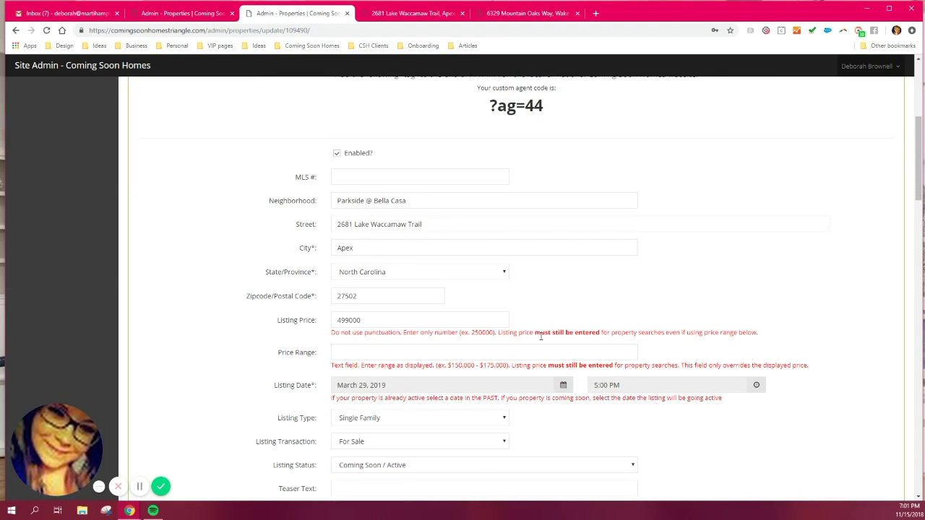
{"action": "scroll", "coordinate": [533, 331], "scroll_direction": "down", "scroll_amount": 15}
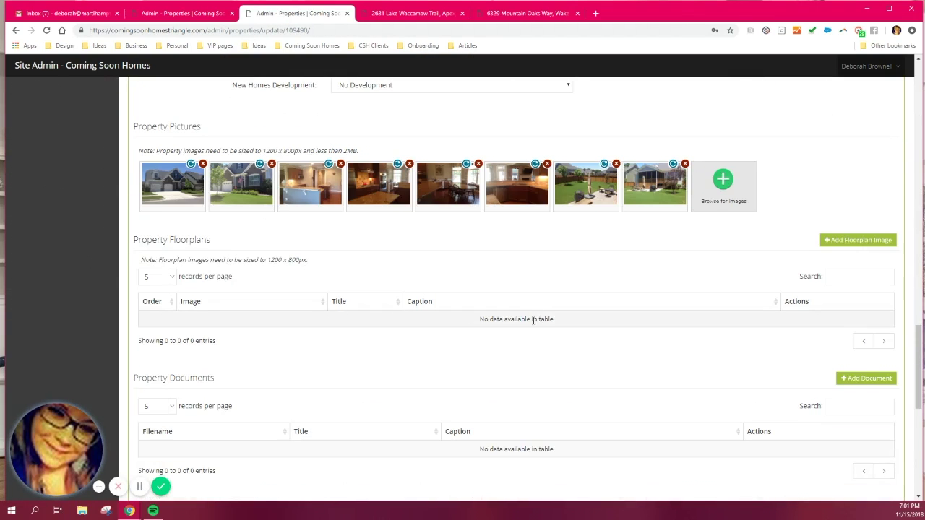
{"action": "scroll", "coordinate": [533, 325], "scroll_direction": "up", "scroll_amount": 2}
{"action": "scroll", "coordinate": [533, 323], "scroll_direction": "down", "scroll_amount": 2}
{"action": "left_click_drag", "start_coordinate": [217, 188], "coordinate": [164, 181]}
{"action": "scroll", "coordinate": [691, 342], "scroll_direction": "down", "scroll_amount": 3}
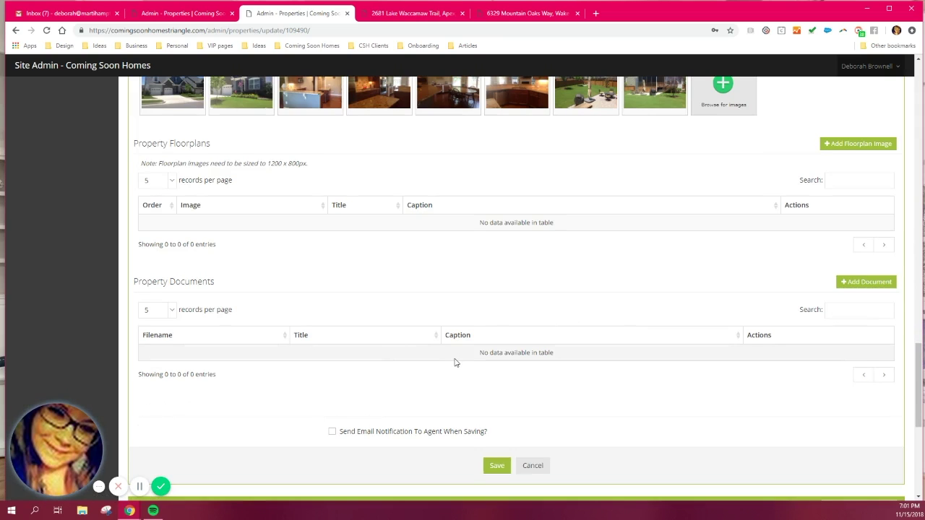
Scroll past Save/Cancel to the Property Seller Account panel and its Login Settings
{"action": "scroll", "coordinate": [595, 383], "scroll_direction": "down", "scroll_amount": 5}
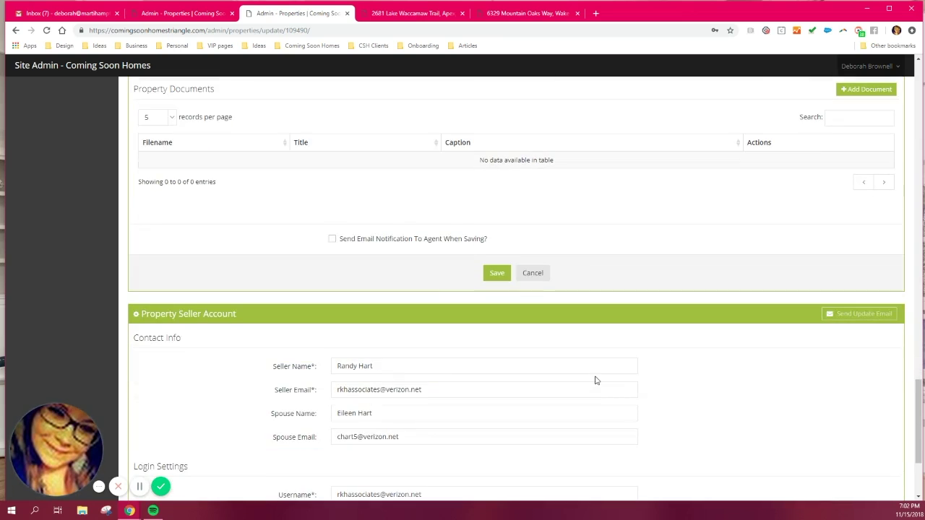
{"action": "scroll", "coordinate": [595, 380], "scroll_direction": "down", "scroll_amount": 4}
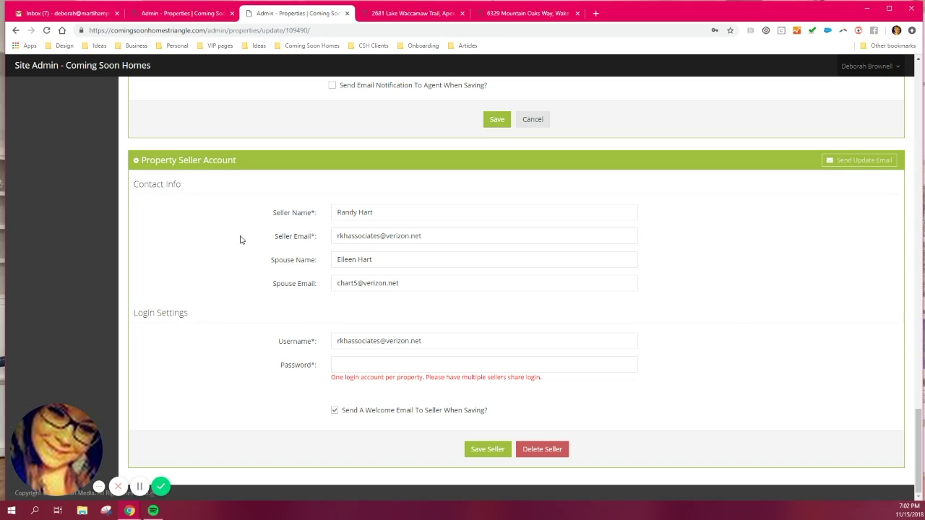
Open the newest Coming Soon Homes email in Gmail and highlight its login credentials
{"action": "left_click", "coordinate": [91, 13]}
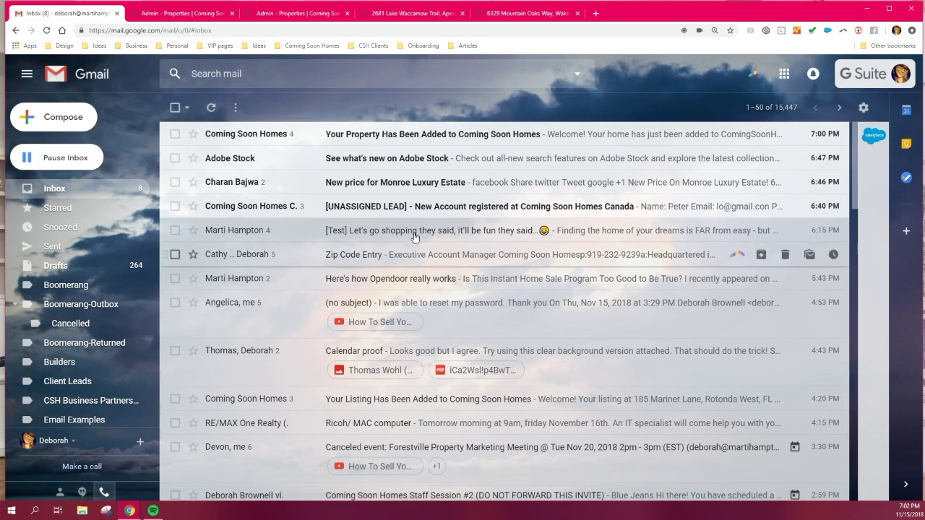
{"action": "left_click", "coordinate": [426, 136]}
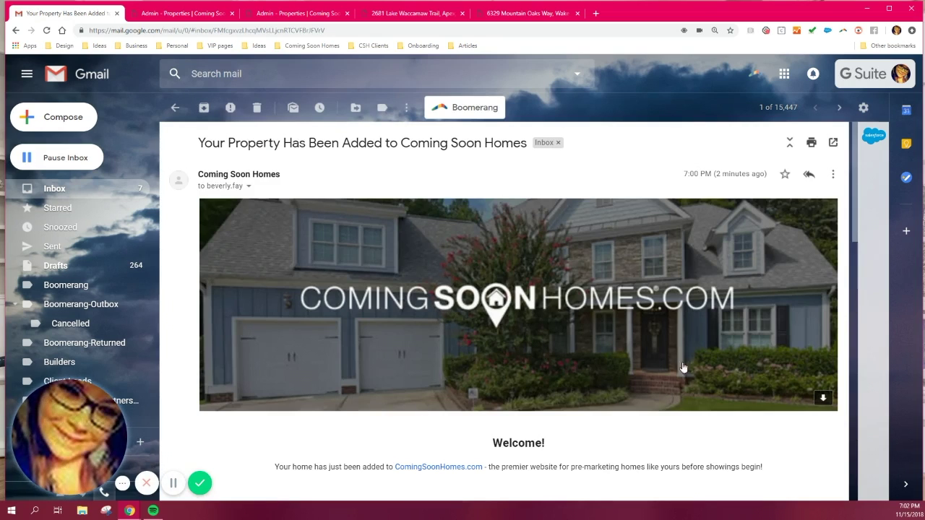
{"action": "scroll", "coordinate": [623, 379], "scroll_direction": "down", "scroll_amount": 3}
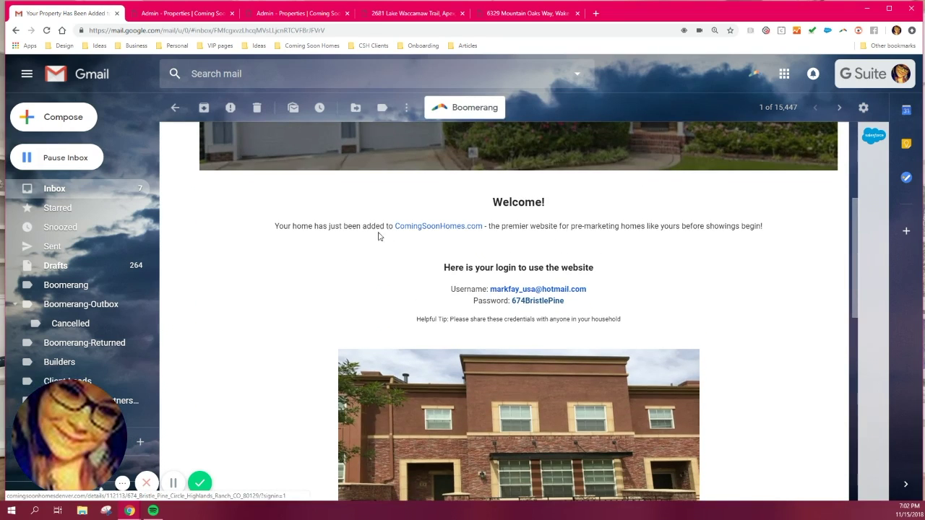
{"action": "scroll", "coordinate": [721, 342], "scroll_direction": "down", "scroll_amount": 2}
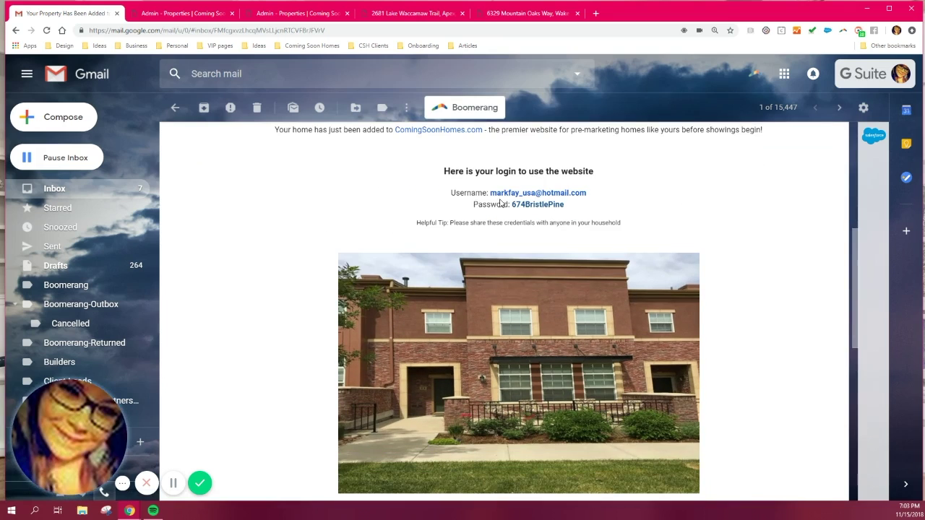
{"action": "left_click_drag", "start_coordinate": [565, 204], "coordinate": [451, 191]}
{"action": "left_click", "coordinate": [451, 194]}
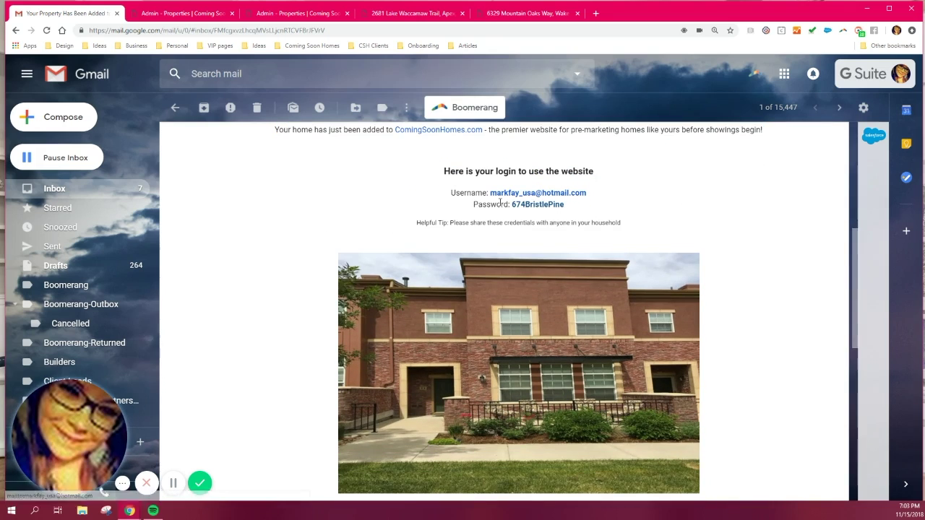
Compare the email with the admin seller account form, then keep reading the email
{"action": "left_click", "coordinate": [311, 18]}
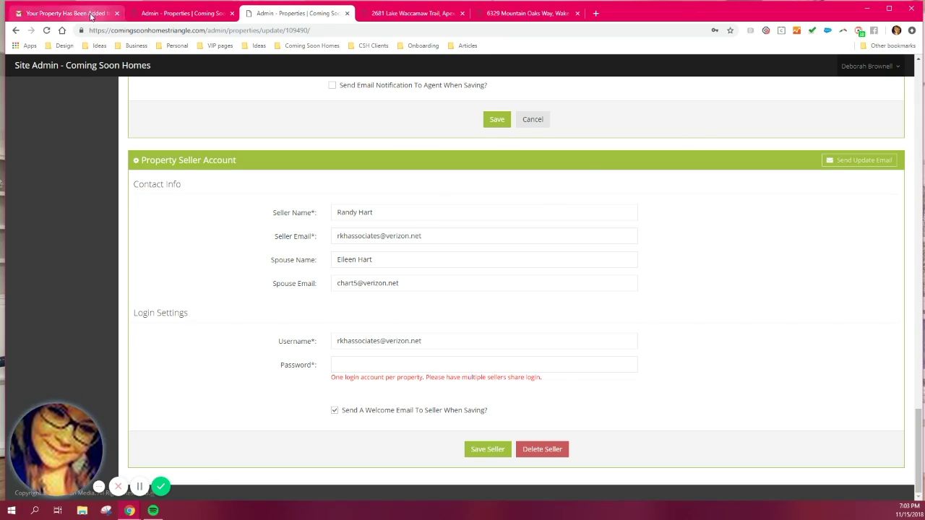
{"action": "left_click", "coordinate": [65, 13]}
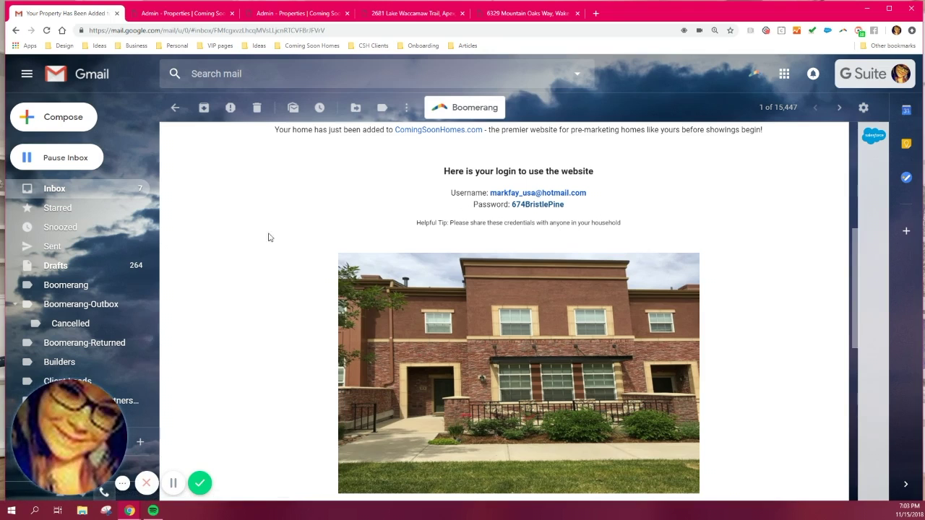
{"action": "scroll", "coordinate": [374, 381], "scroll_direction": "down", "scroll_amount": 1}
{"action": "scroll", "coordinate": [373, 381], "scroll_direction": "down", "scroll_amount": 3}
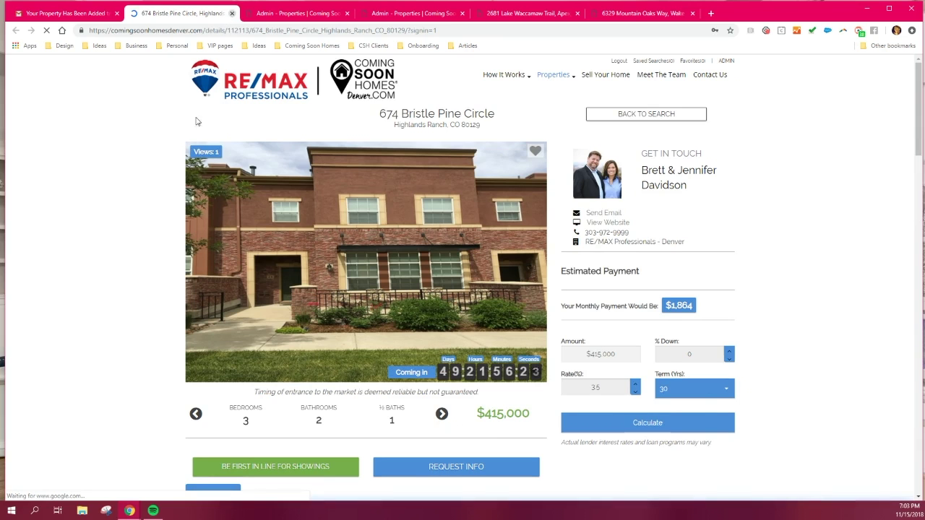
Close the listing tab, highlight the agent's name, phone and email, then return to the add-property form
{"action": "key", "text": "ctrl+shift+Tab"}
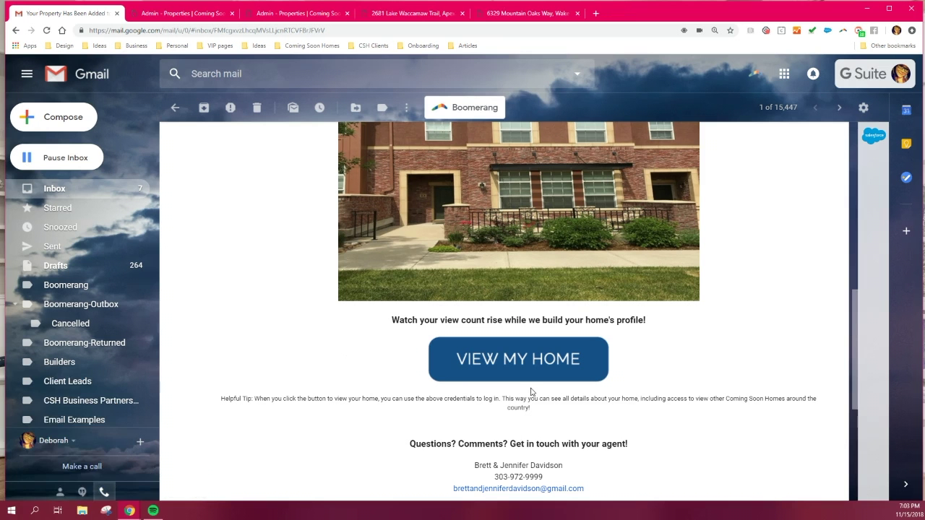
{"action": "scroll", "coordinate": [511, 392], "scroll_direction": "down", "scroll_amount": 2}
{"action": "left_click_drag", "start_coordinate": [608, 349], "coordinate": [448, 325]}
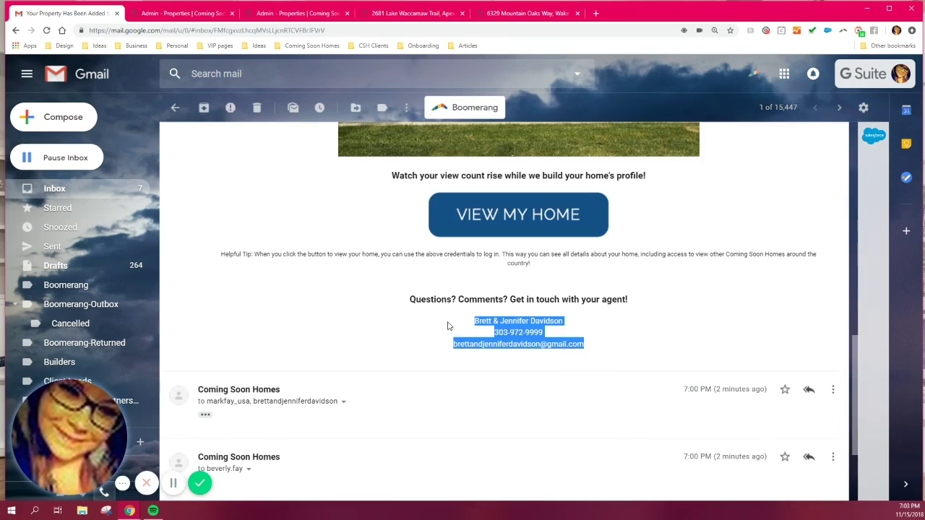
{"action": "left_click", "coordinate": [454, 322]}
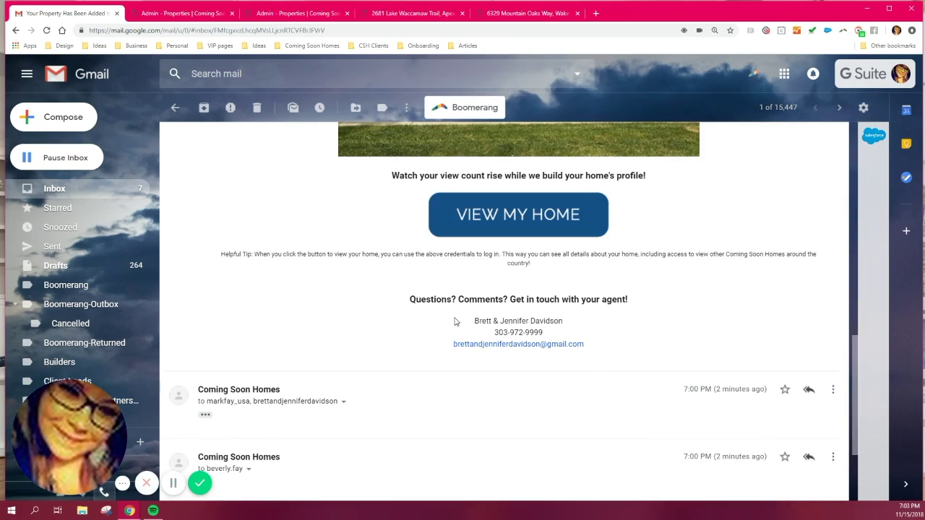
{"action": "left_click_drag", "start_coordinate": [466, 317], "coordinate": [594, 357]}
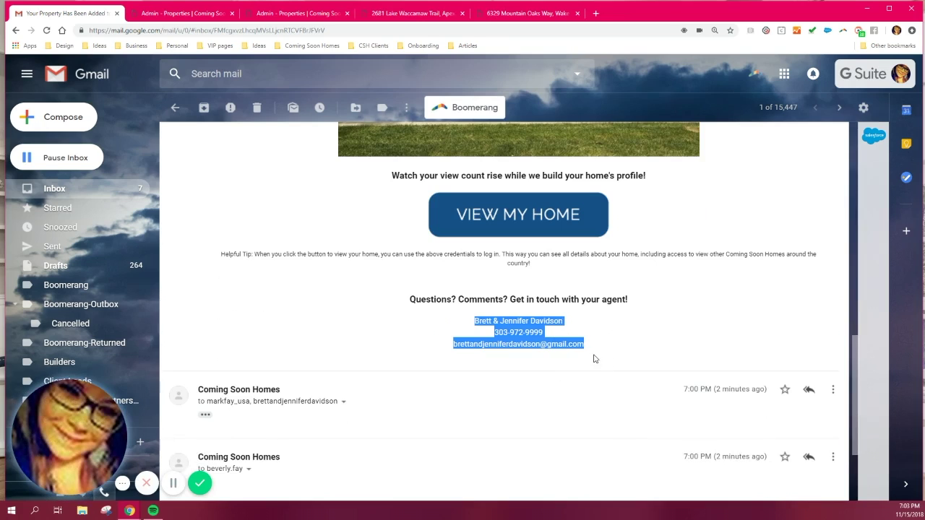
{"action": "left_click", "coordinate": [597, 354]}
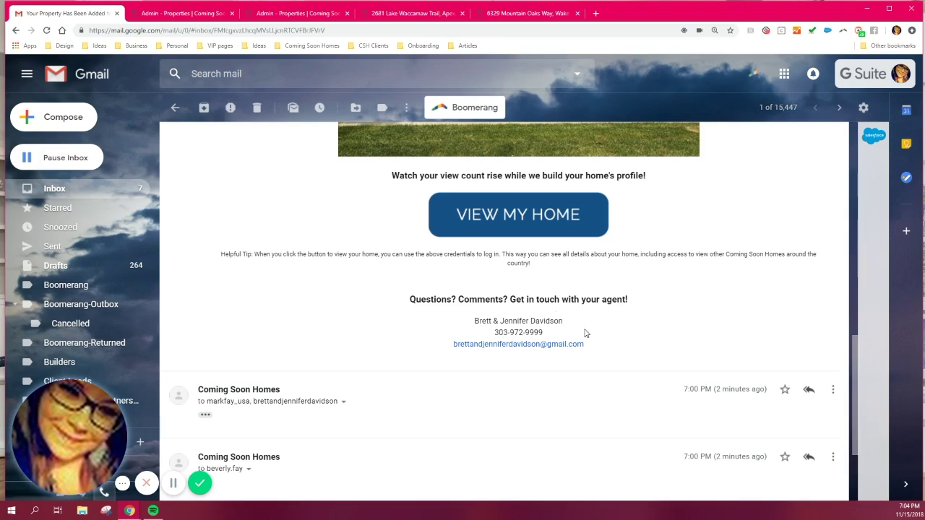
{"action": "left_click", "coordinate": [216, 13]}
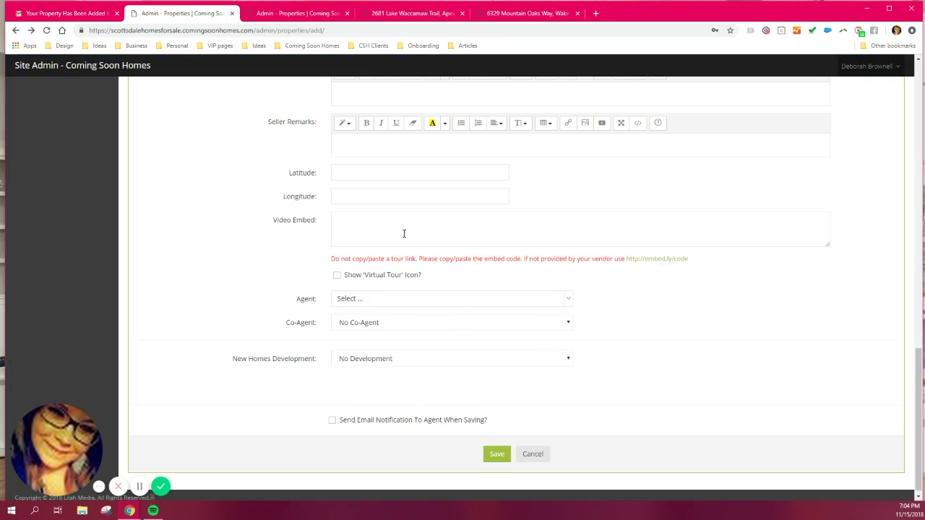
Return to the seller account tab and scroll up the property page toward the Properties list
{"action": "left_click", "coordinate": [295, 13]}
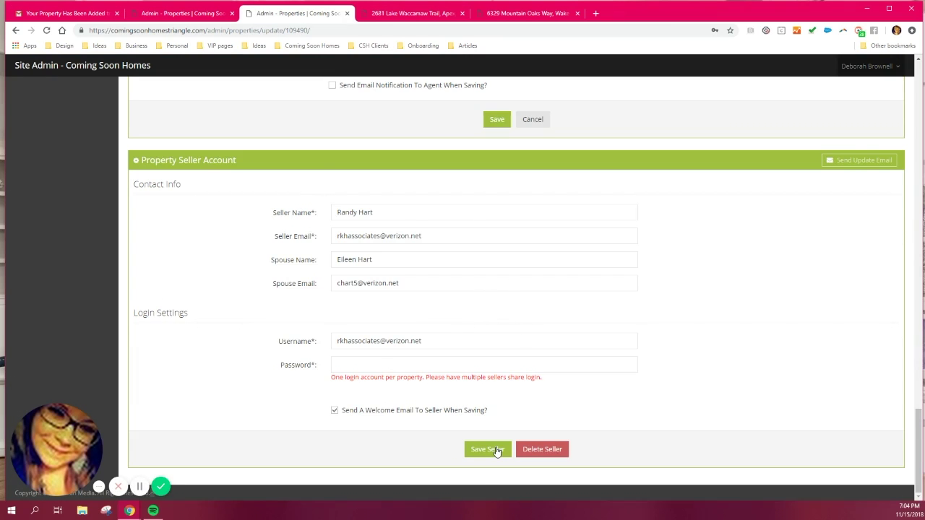
{"action": "scroll", "coordinate": [543, 405], "scroll_direction": "up", "scroll_amount": 15}
{"action": "scroll", "coordinate": [540, 394], "scroll_direction": "up", "scroll_amount": 15}
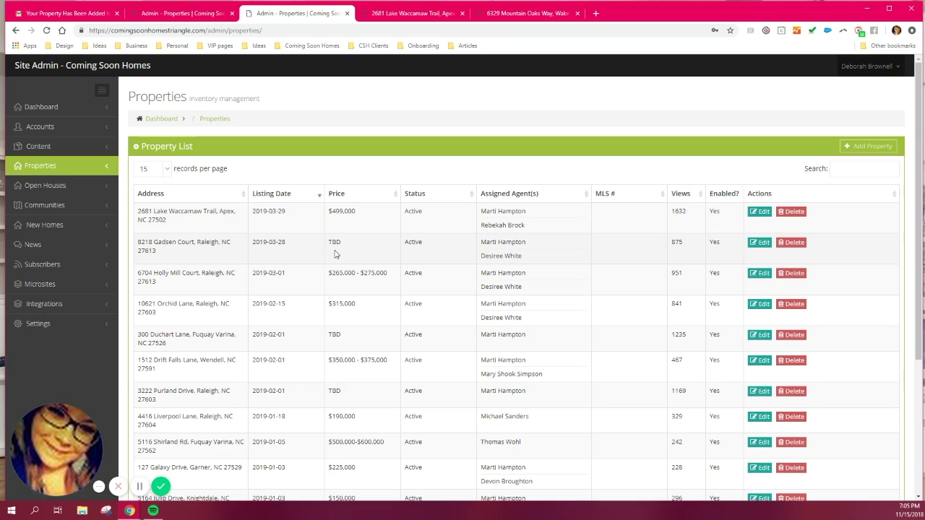
Start a new Triangle open house dated November 15, 2018, leaving the Property unselected
{"action": "left_click", "coordinate": [59, 190]}
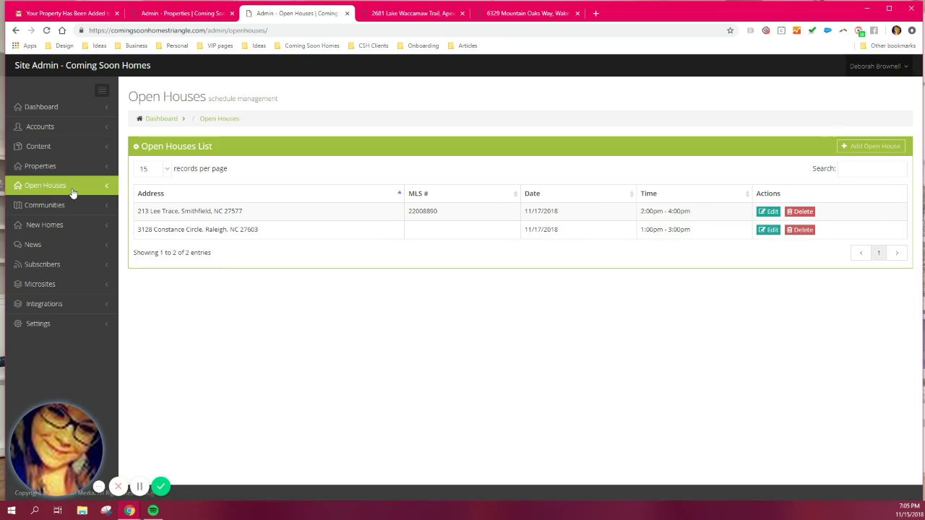
{"action": "left_click", "coordinate": [859, 151]}
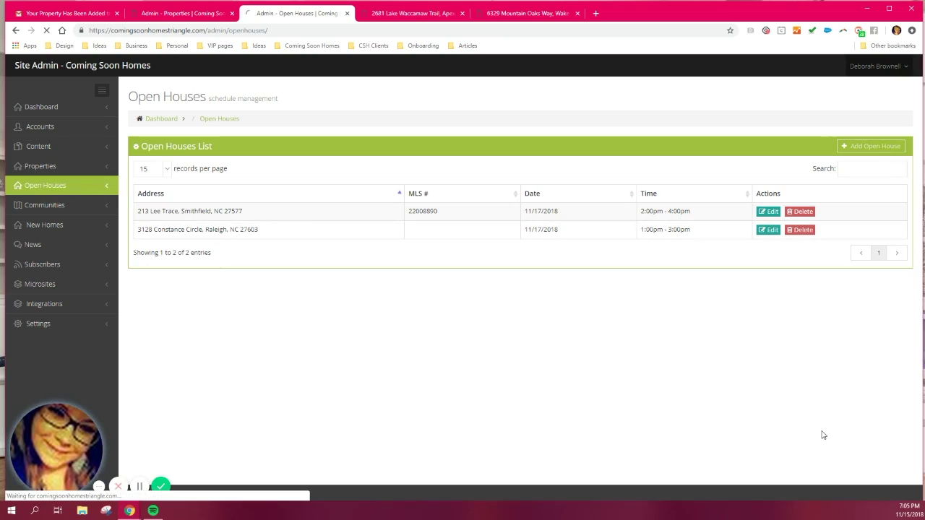
{"action": "left_click", "coordinate": [404, 176]}
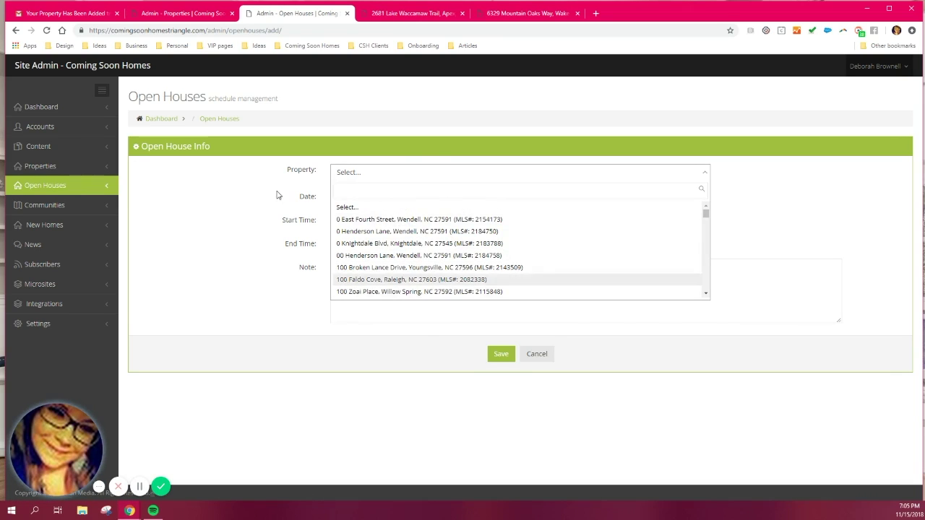
{"action": "left_click", "coordinate": [351, 174]}
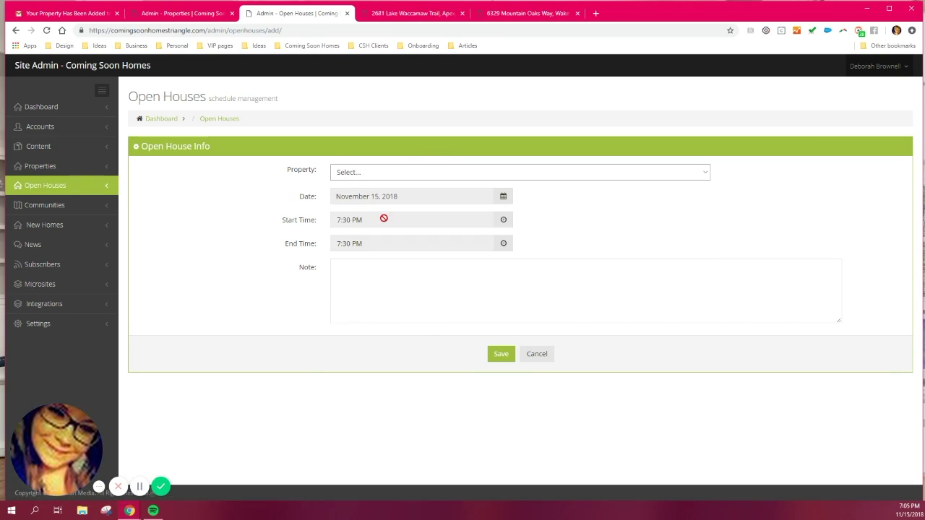
{"action": "left_click", "coordinate": [401, 275]}
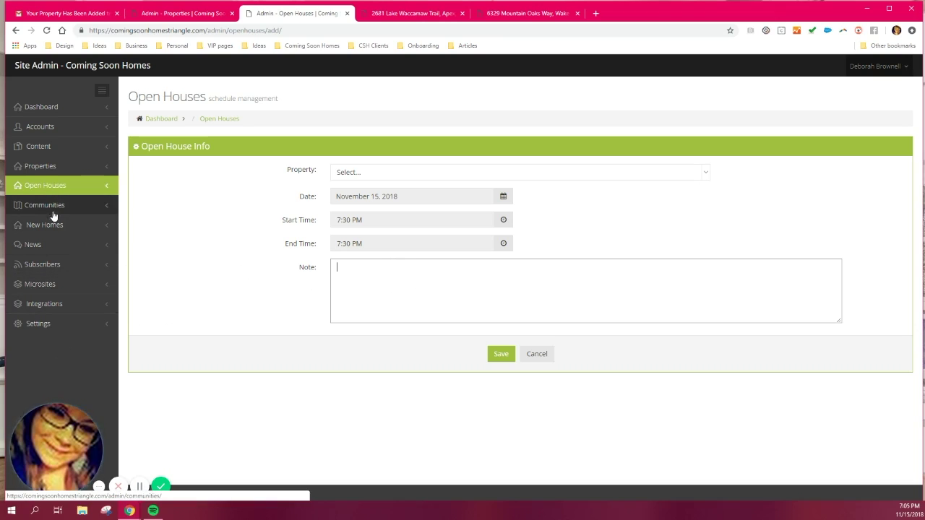
{"action": "left_click", "coordinate": [62, 309]}
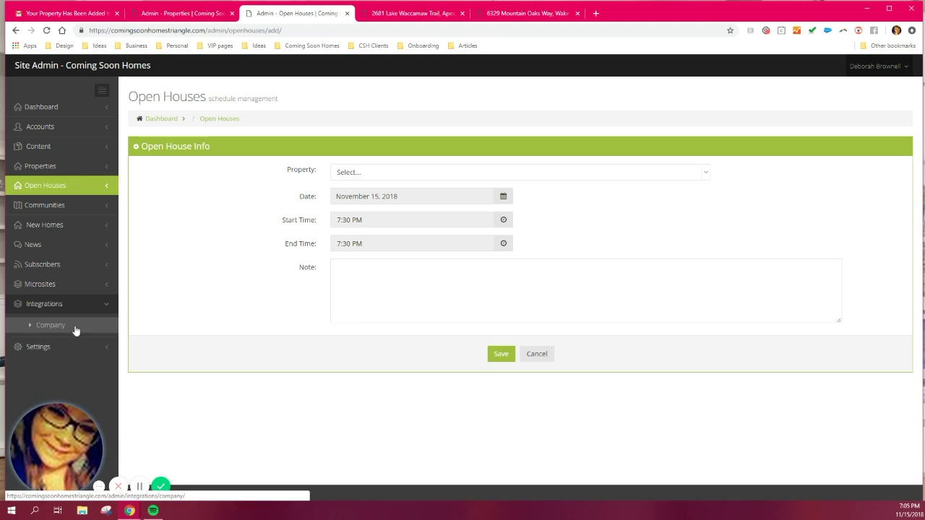
Select the widget iframe embed code on the Company Integration page, then clear the selection
{"action": "left_click", "coordinate": [51, 326]}
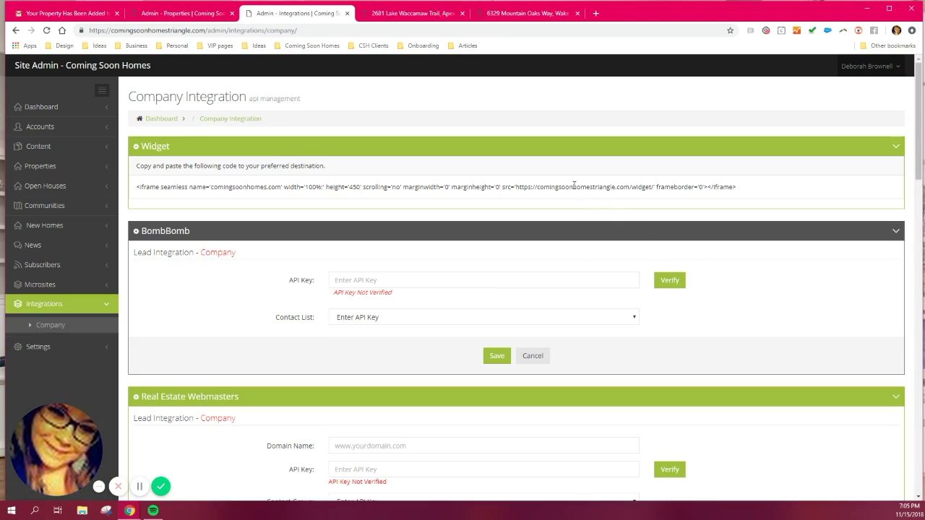
{"action": "left_click", "coordinate": [575, 187]}
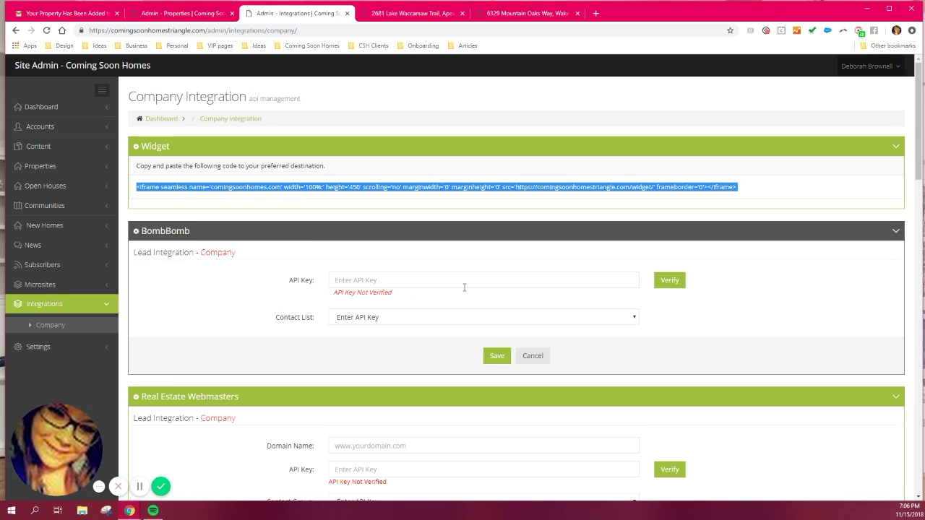
{"action": "scroll", "coordinate": [745, 355], "scroll_direction": "down", "scroll_amount": 12}
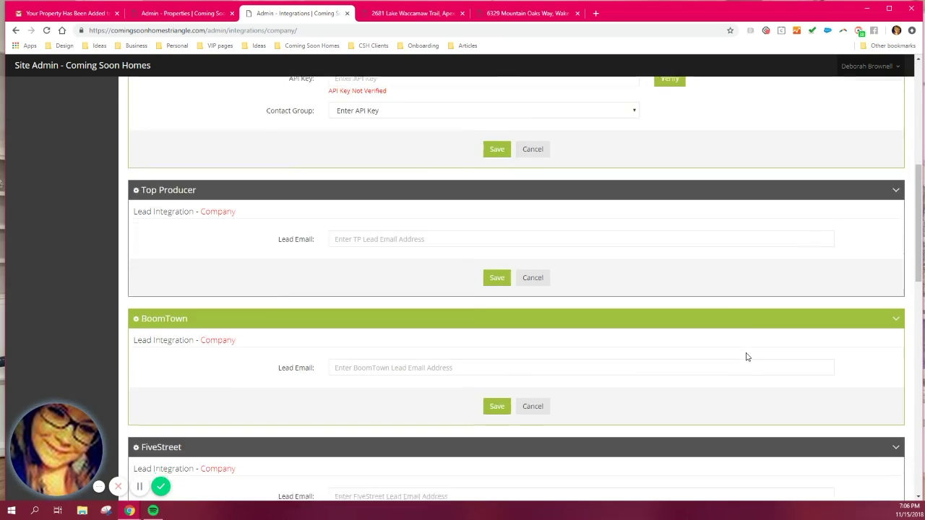
{"action": "scroll", "coordinate": [747, 367], "scroll_direction": "up", "scroll_amount": 15}
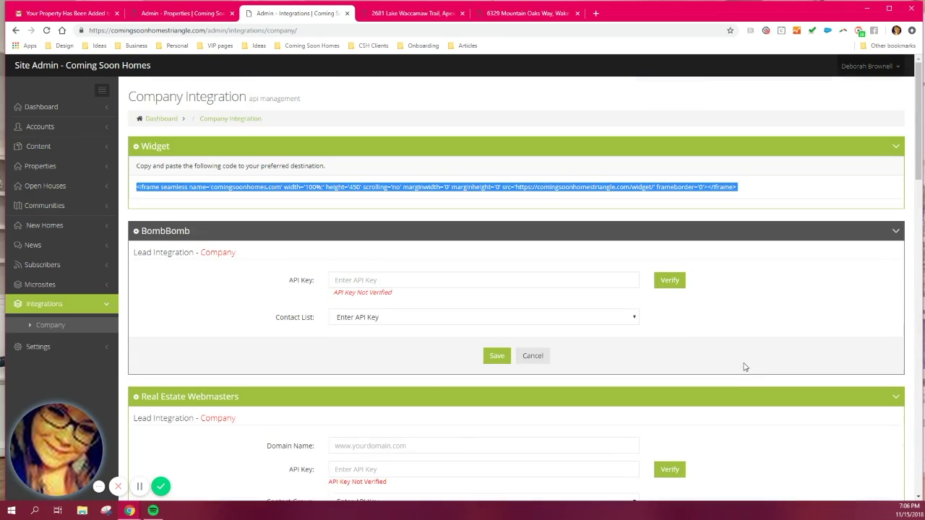
{"action": "left_click", "coordinate": [756, 331]}
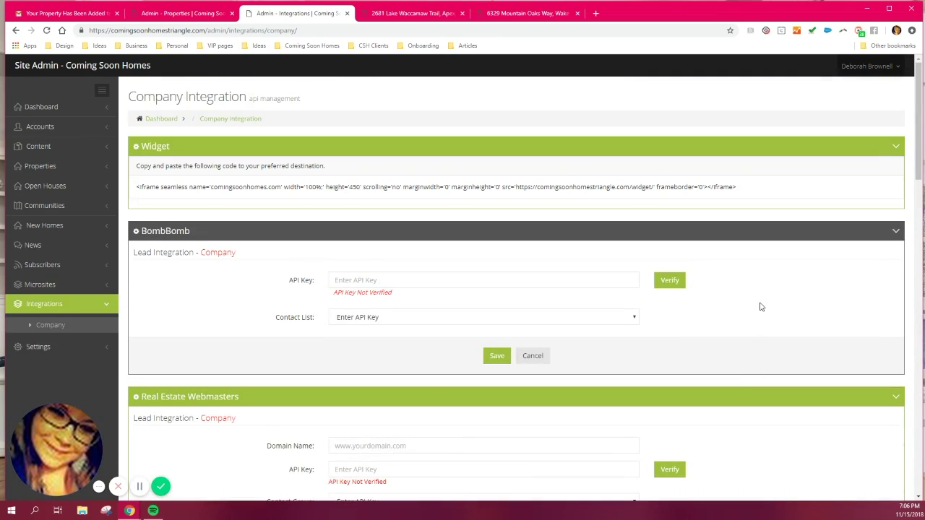